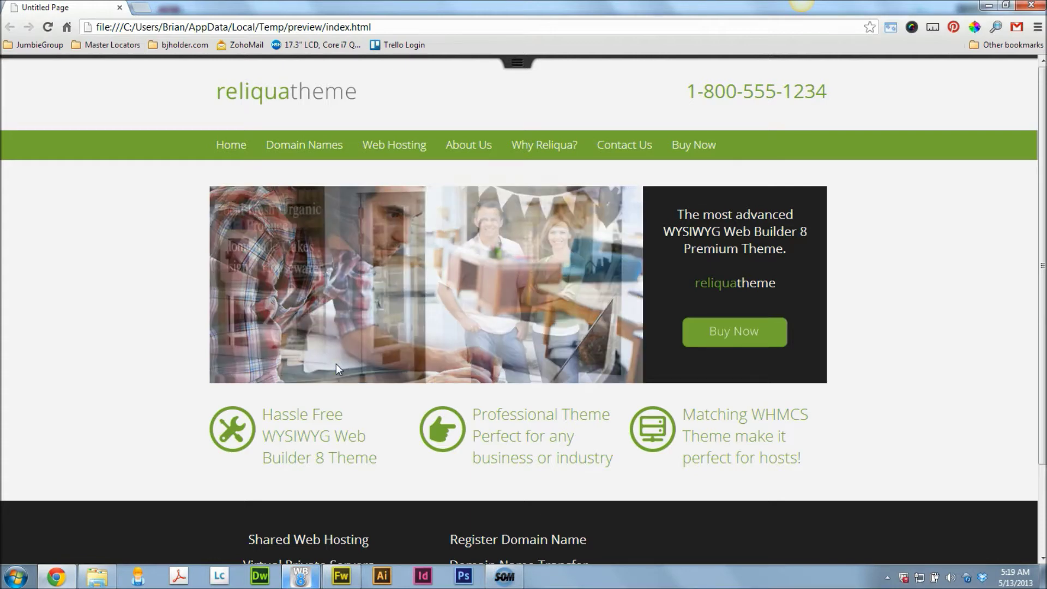
Step: Slide the top pull-down links bar open and closed twice to test it
drag(1042, 268, 1042, 185)
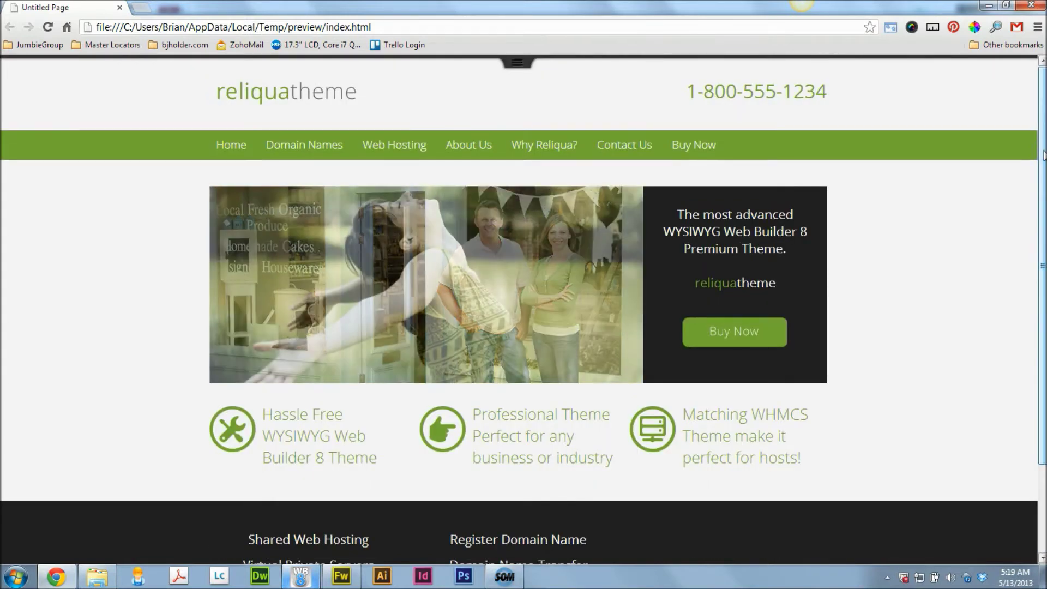
mouse_move(828, 78)
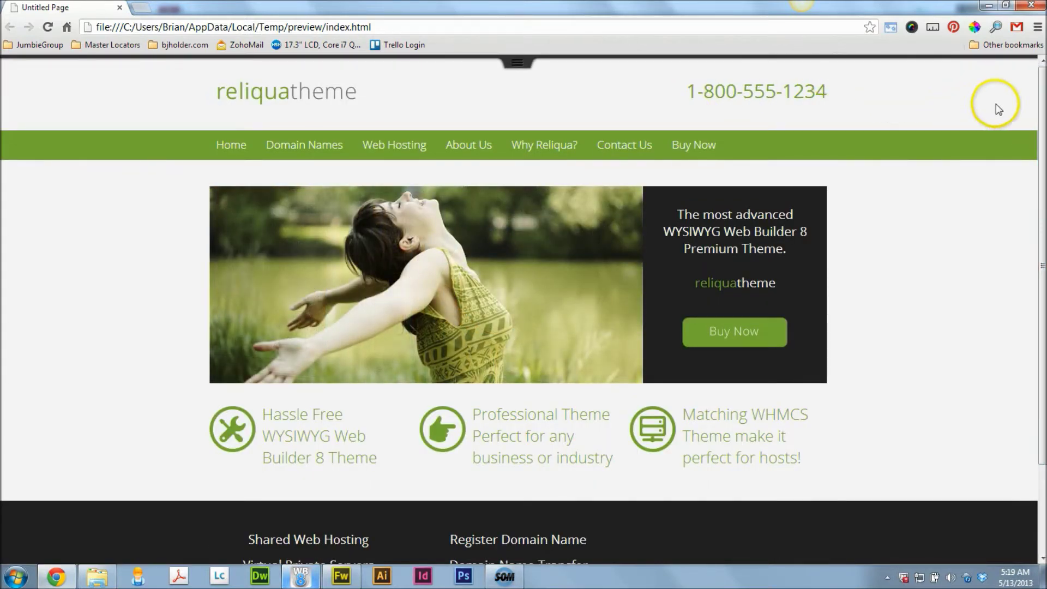
mouse_move(1042, 116)
mouse_down()
mouse_move(1042, 196)
mouse_move(1043, 115)
mouse_up()
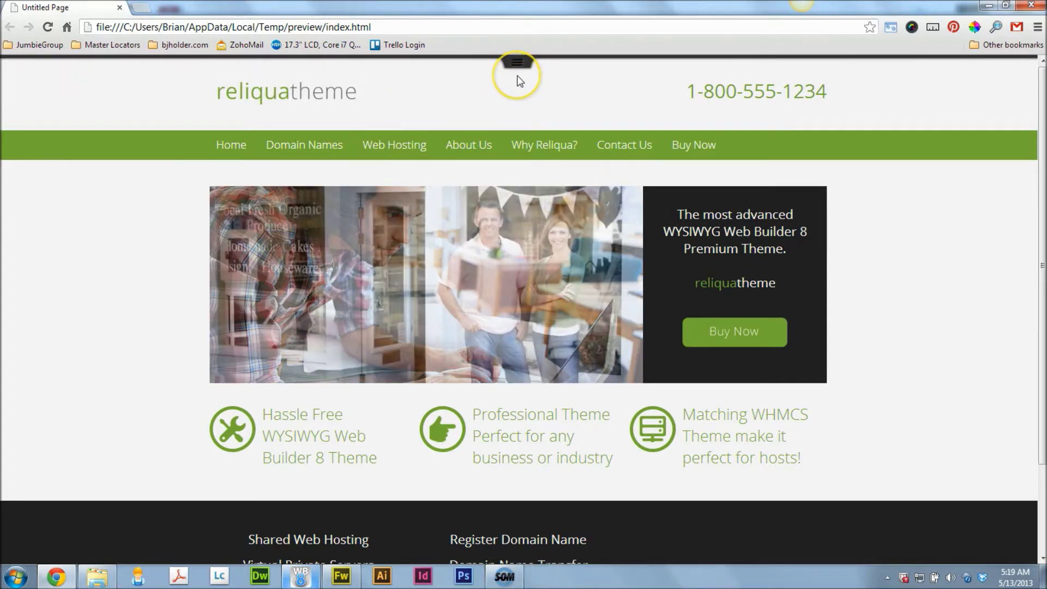
click(520, 64)
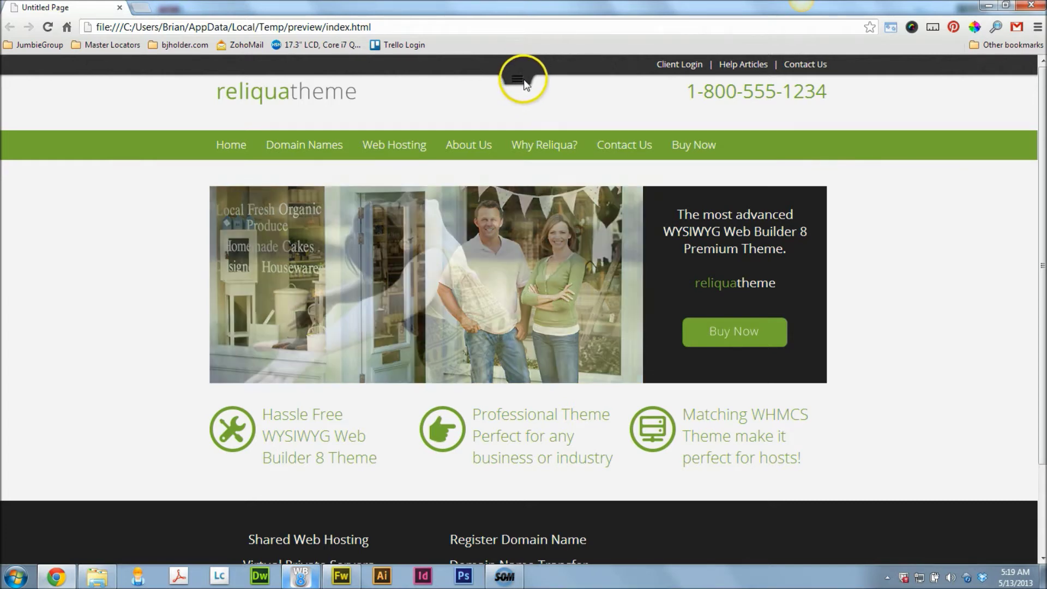
click(518, 79)
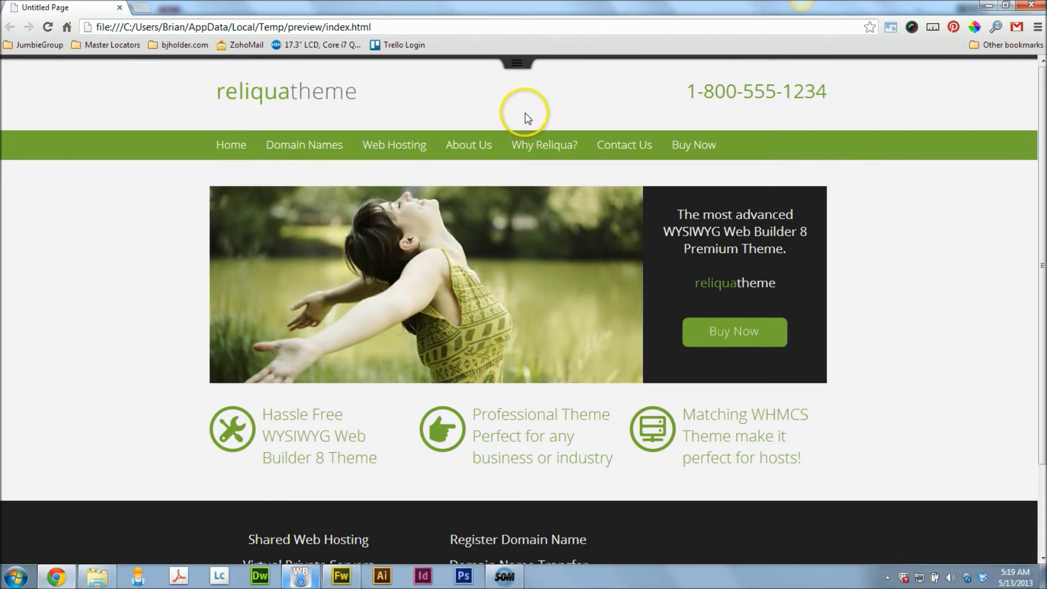
click(525, 65)
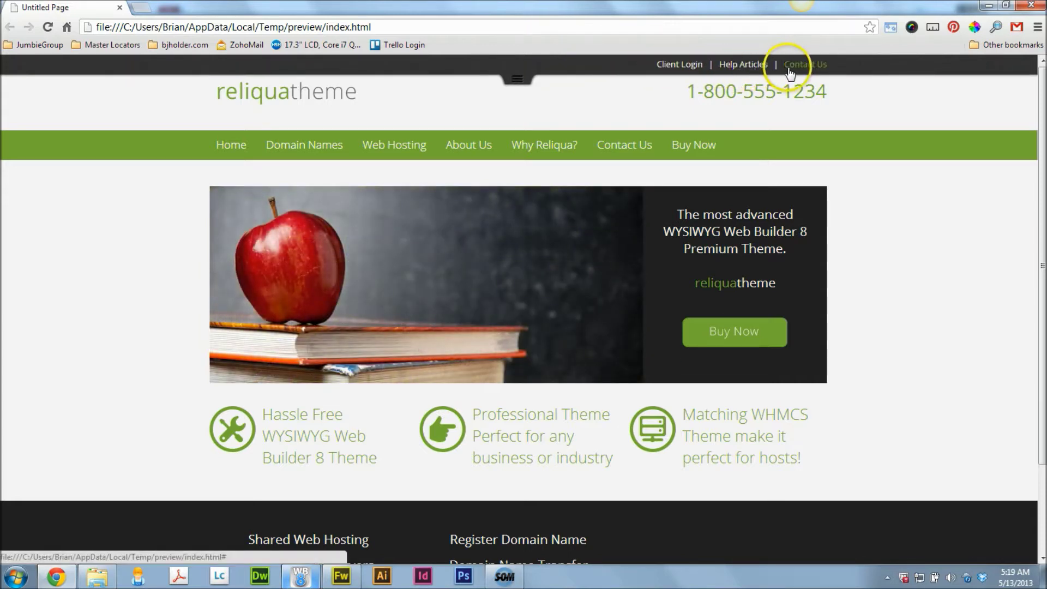
click(516, 78)
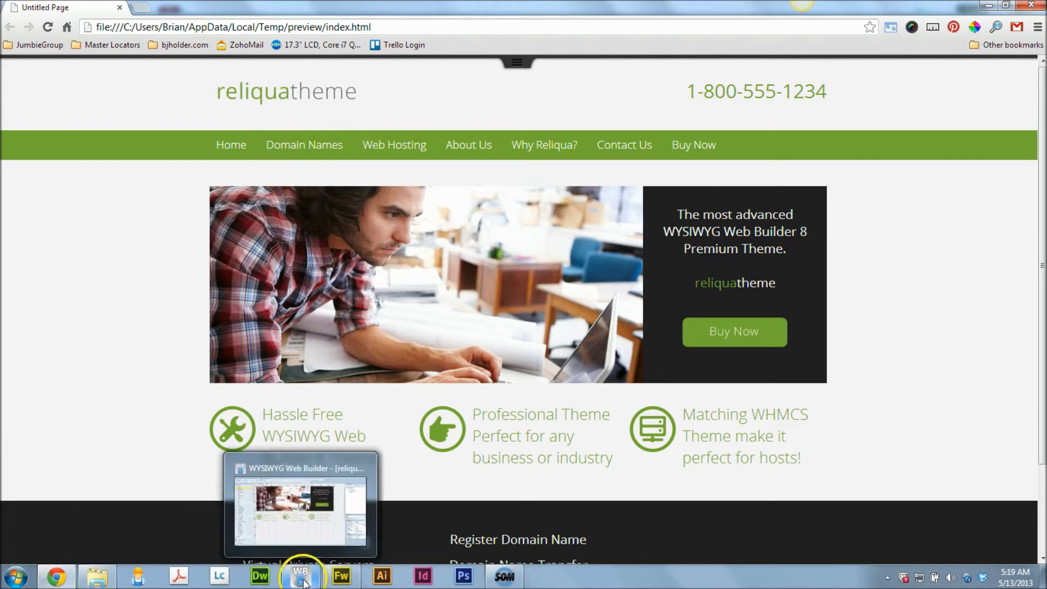
Step: Switch to the masterframe page in WYSIWYG Web Builder and select the client-nav header layer
click(301, 577)
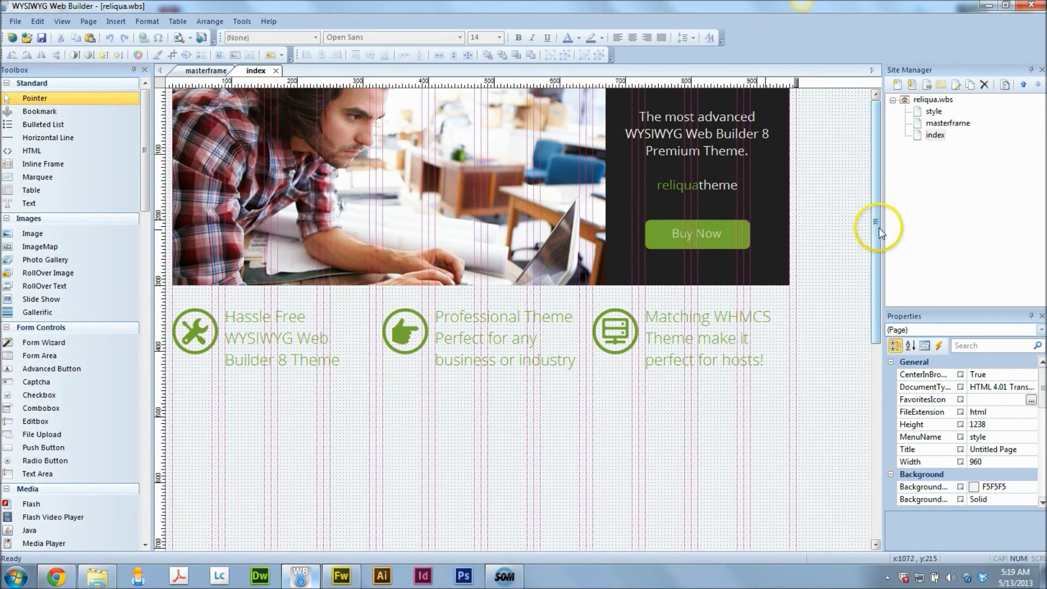
click(207, 70)
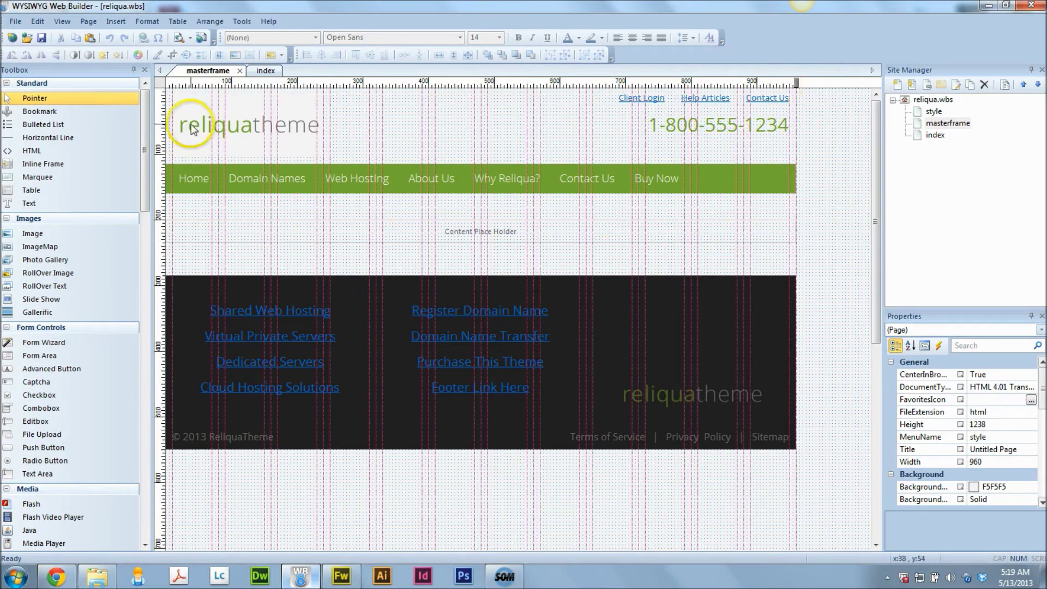
click(512, 100)
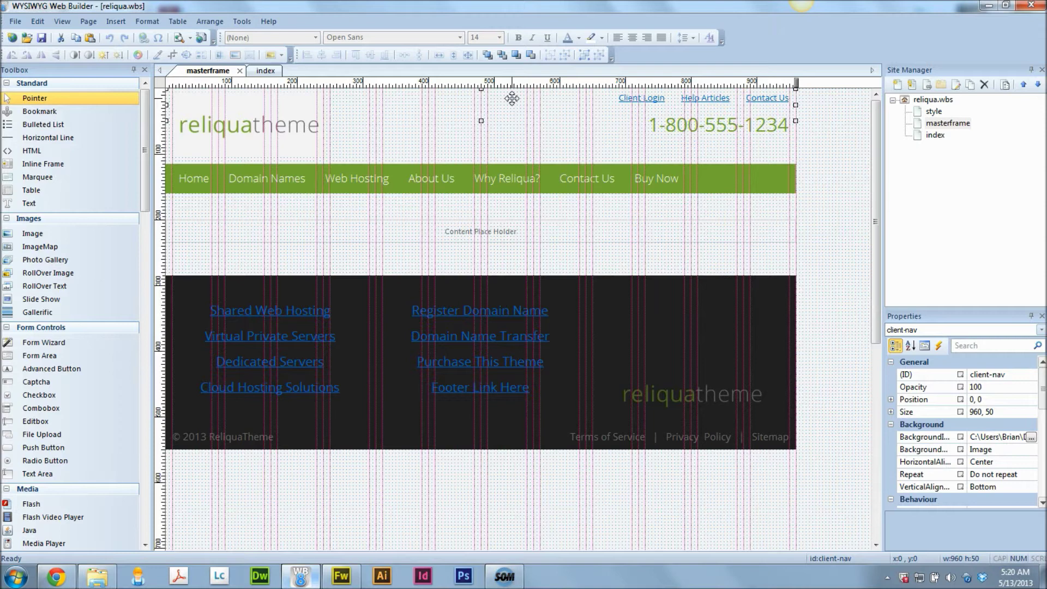
double_click(512, 98)
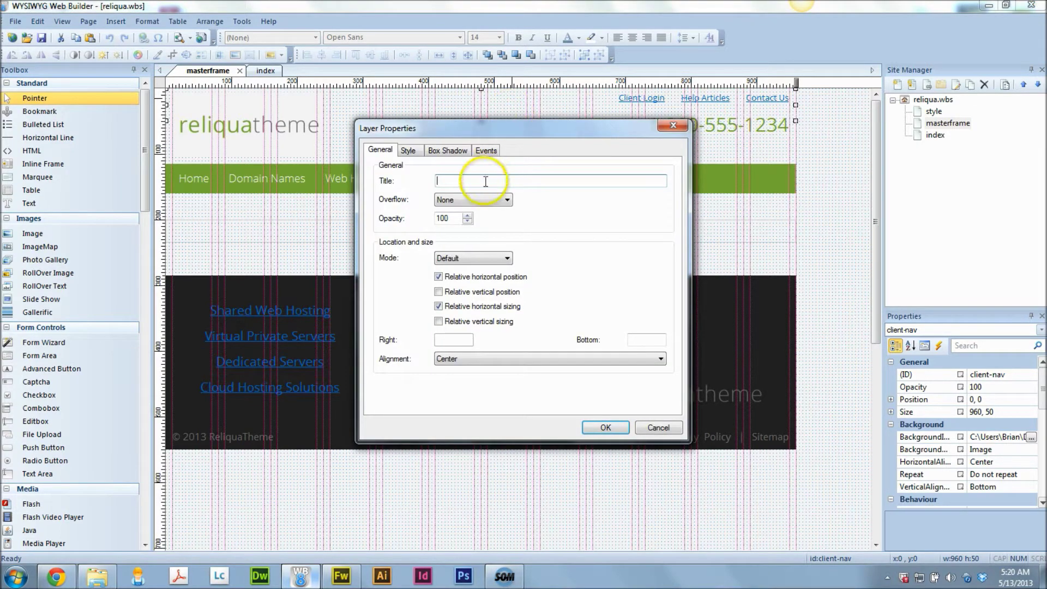
click(414, 153)
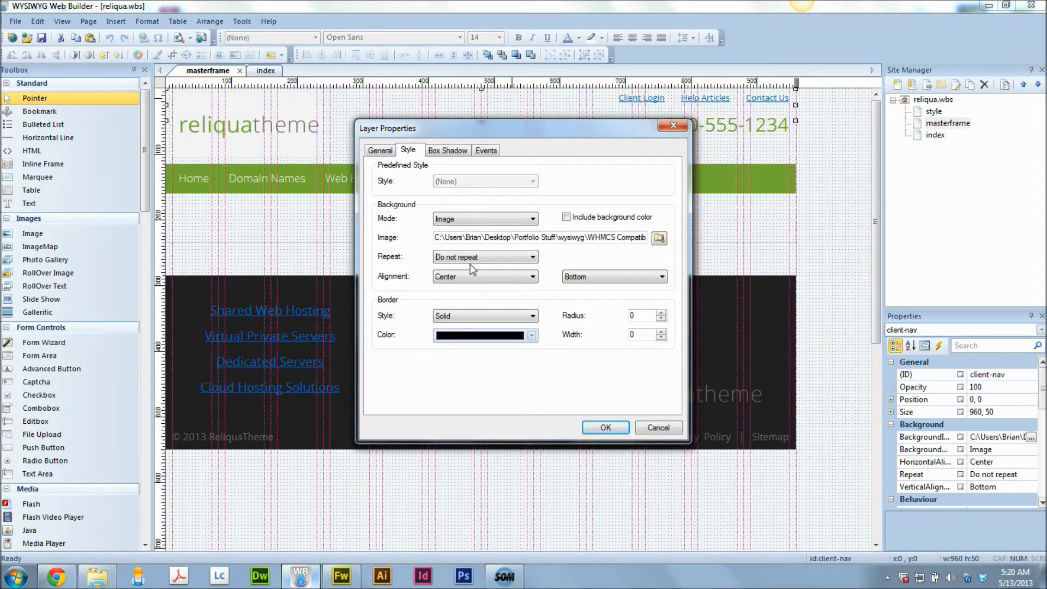
click(466, 282)
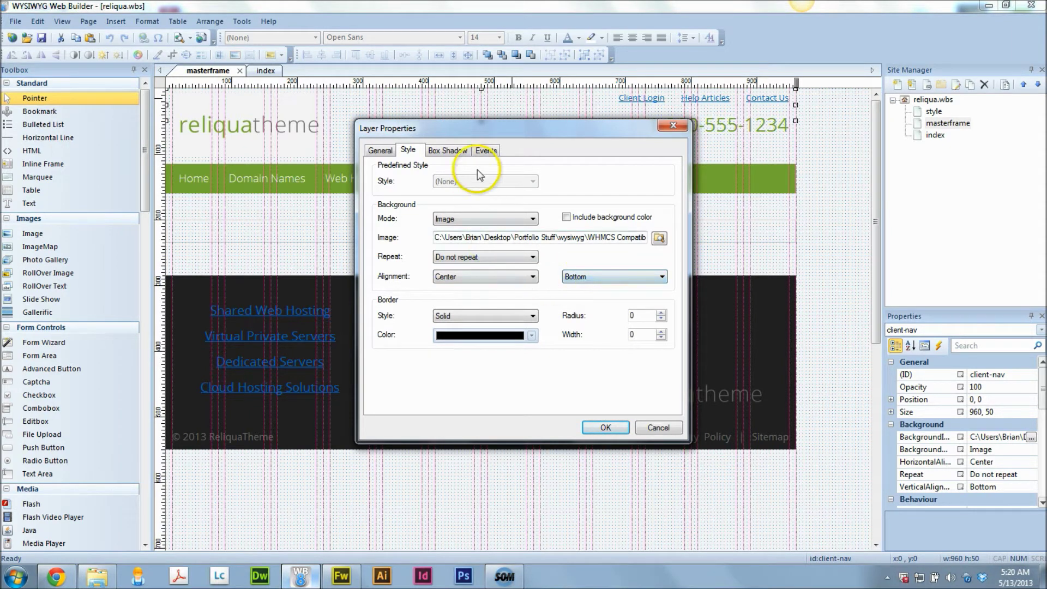
click(380, 150)
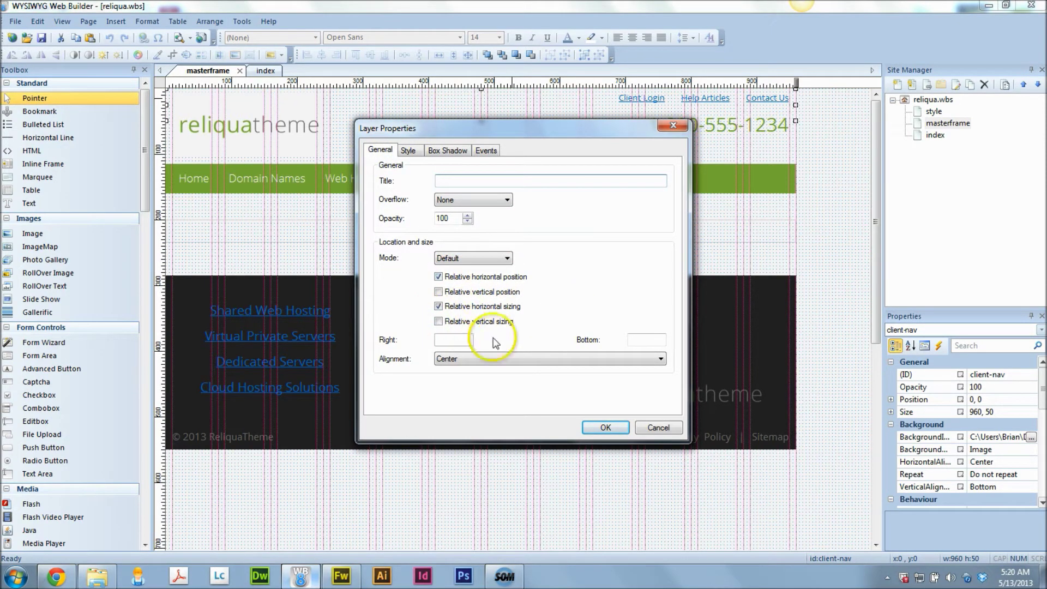
click(605, 427)
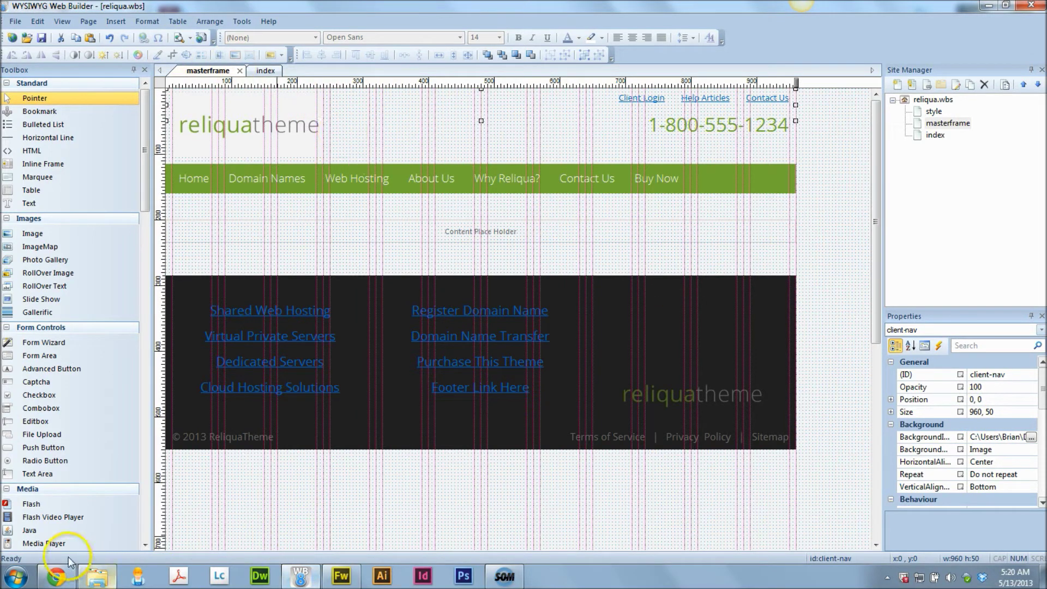
click(56, 576)
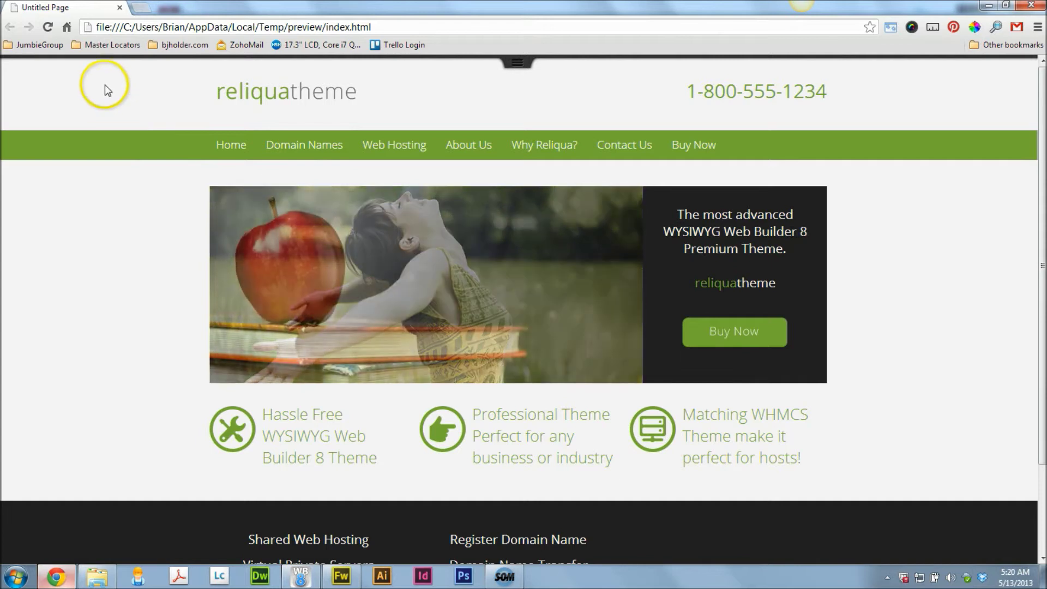
mouse_move(100, 59)
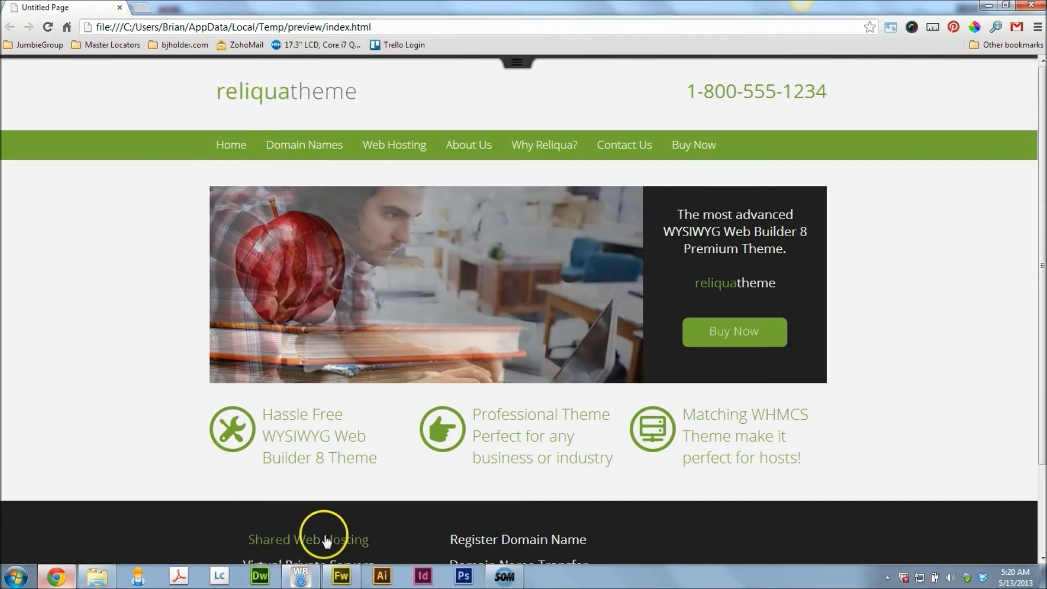
click(300, 577)
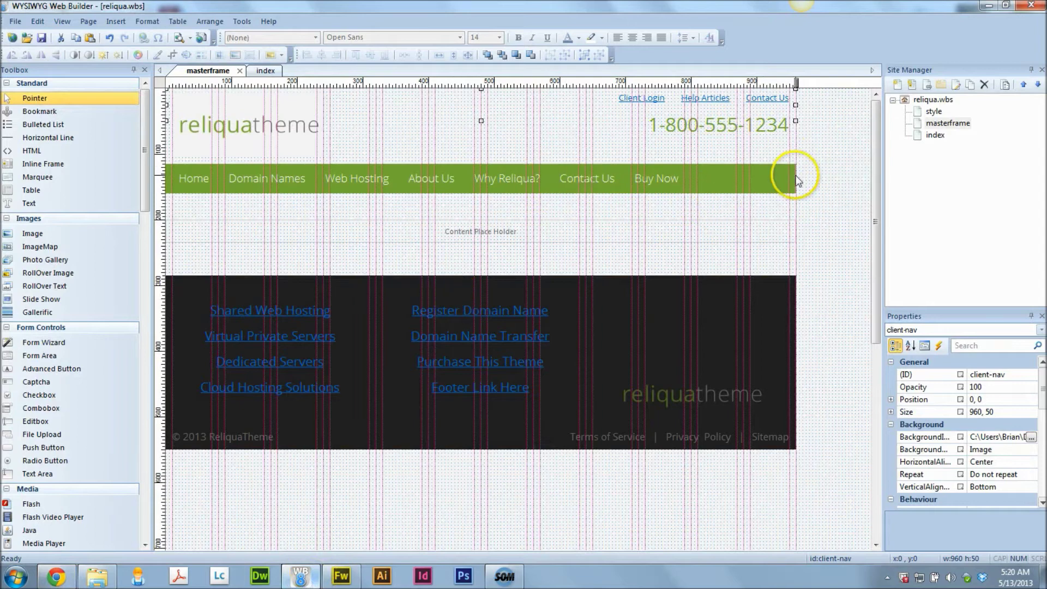
click(780, 189)
click(779, 303)
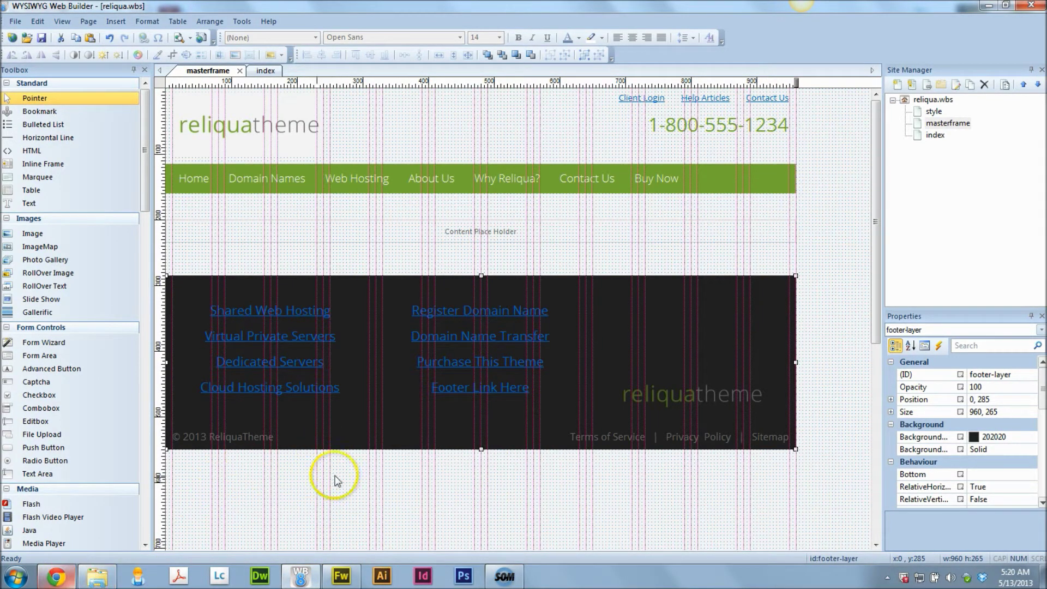
click(55, 576)
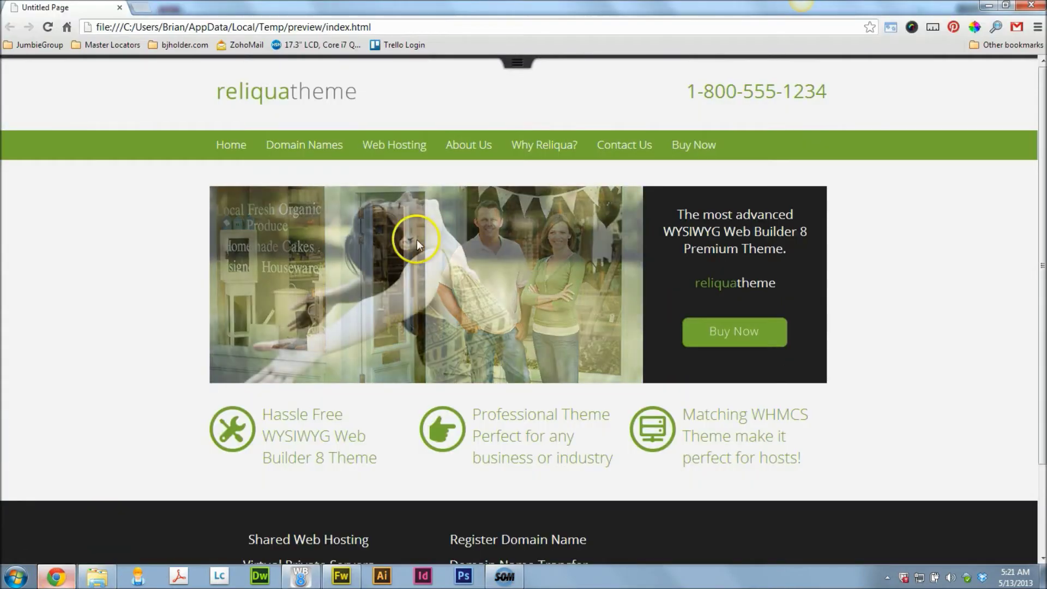
mouse_move(1041, 209)
mouse_down()
mouse_move(1041, 349)
mouse_move(1042, 207)
mouse_up()
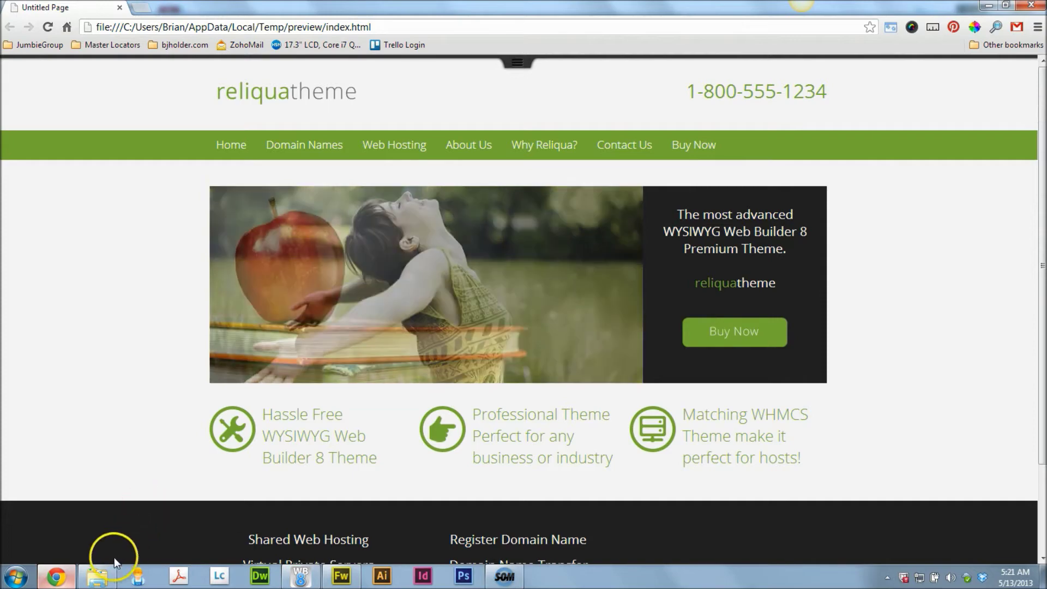
click(304, 580)
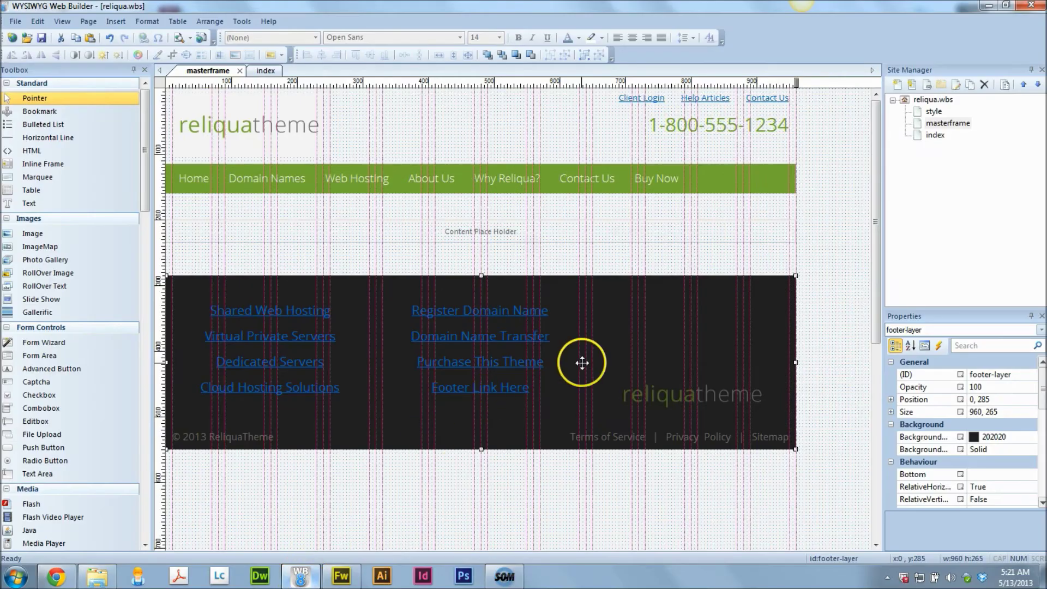
Step: Inspect the dark footer layer's general and background properties, then cancel without changes
click(826, 326)
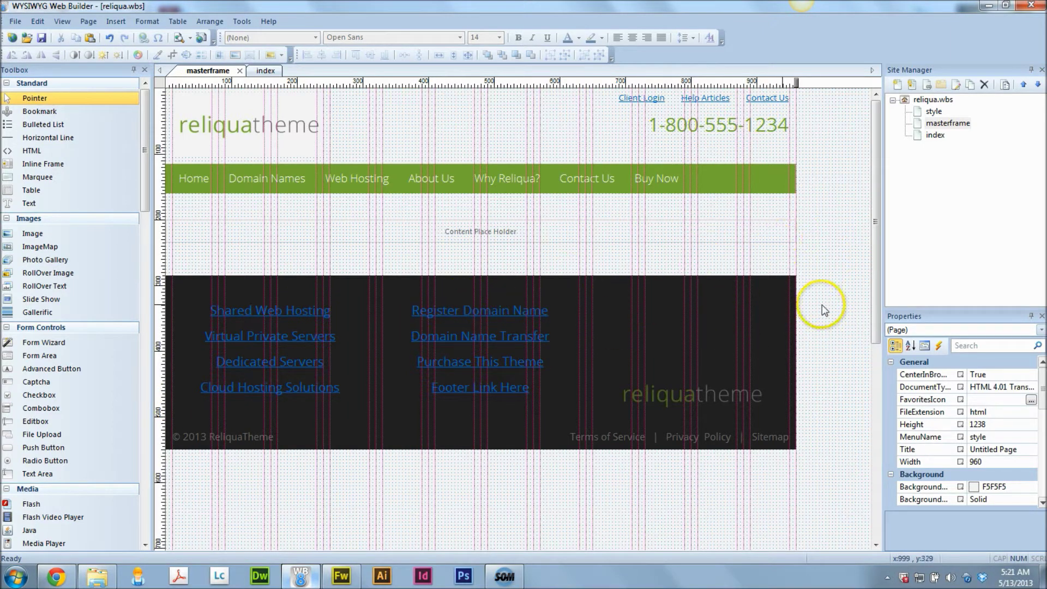
click(767, 319)
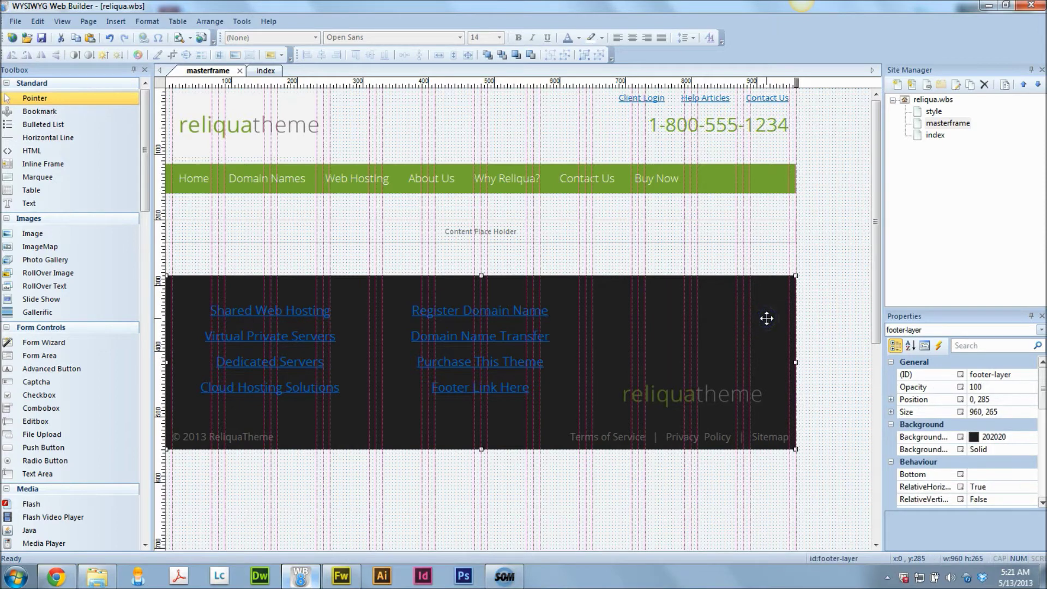
double_click(766, 318)
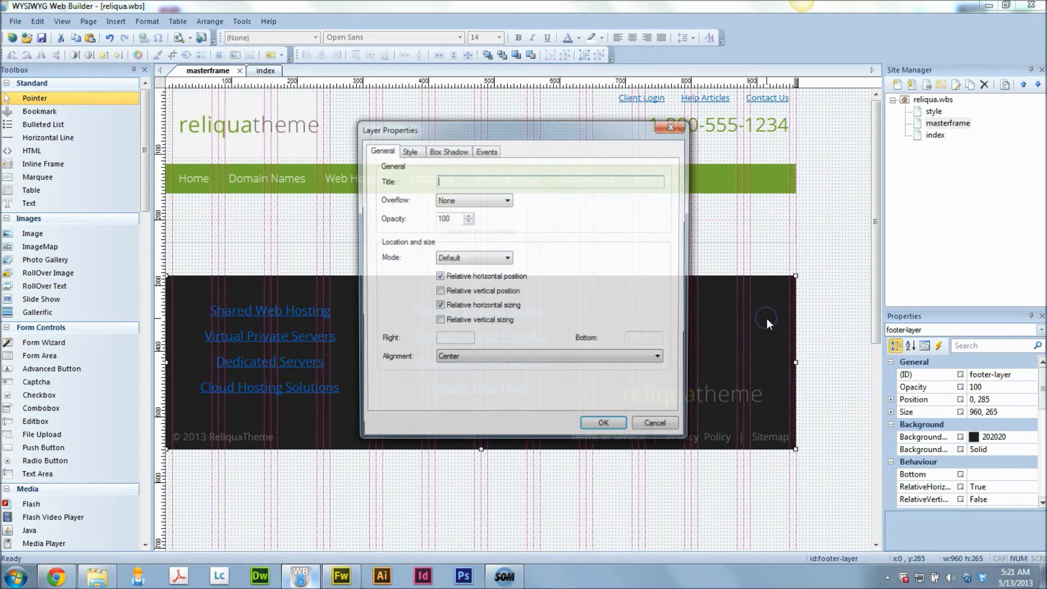
click(409, 153)
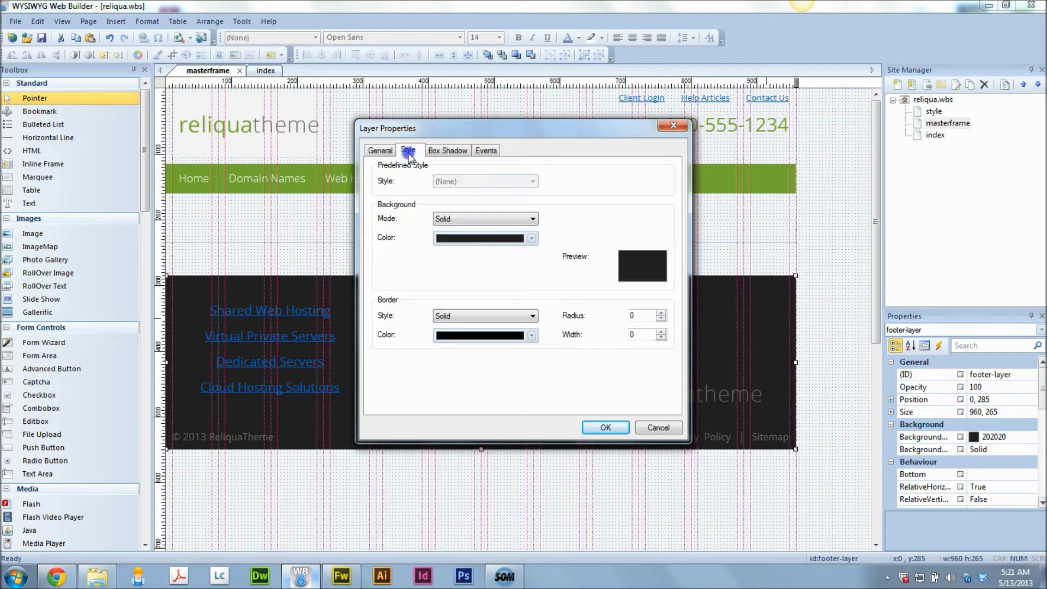
click(382, 150)
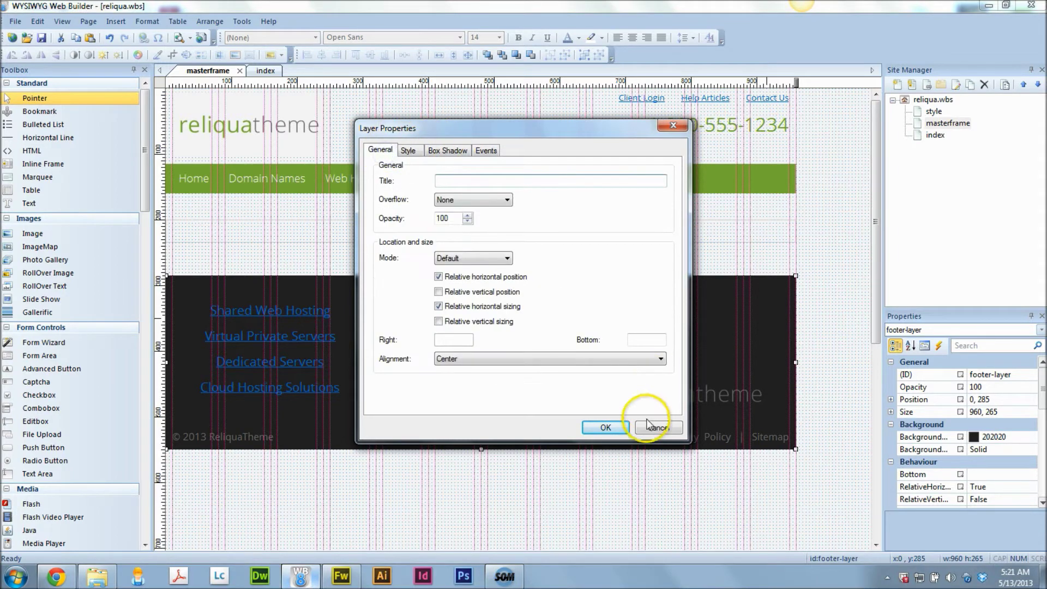
click(666, 428)
click(816, 355)
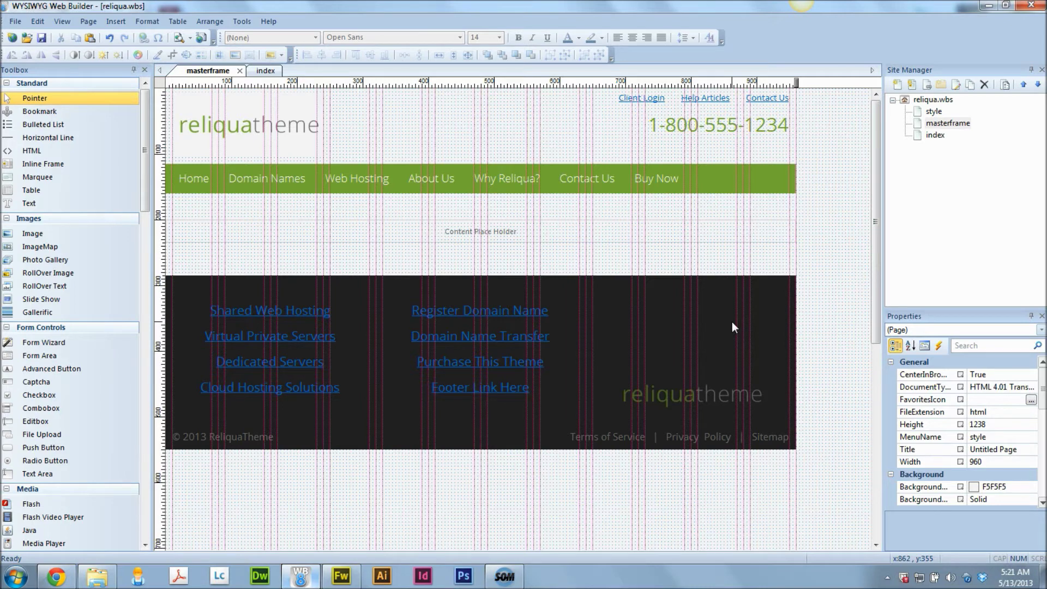
Step: Review the client-nav layer's properties unchanged, then bring up the masterframe's Page Properties
double_click(506, 100)
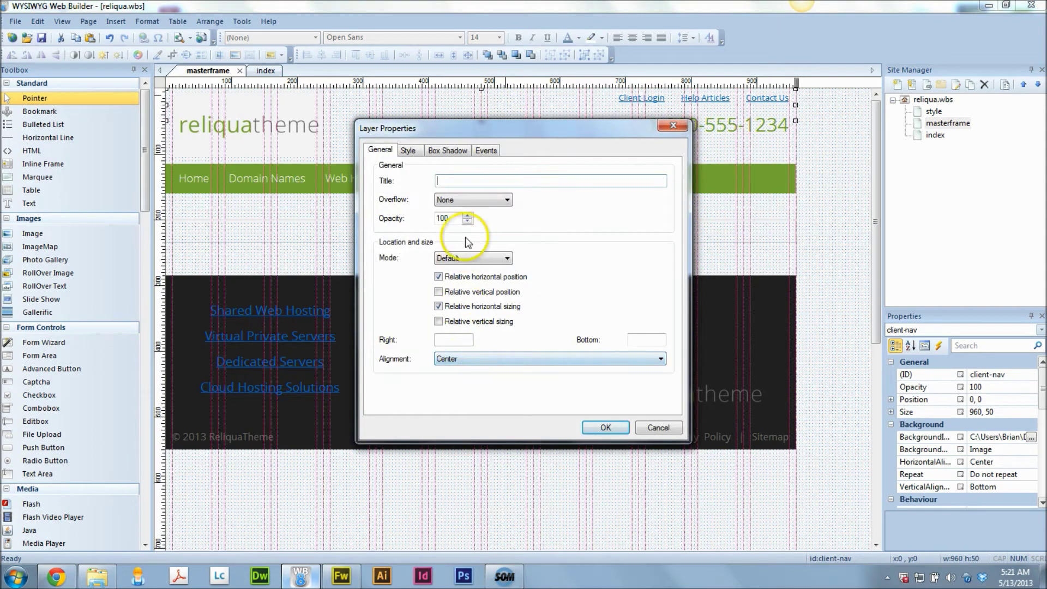
click(659, 427)
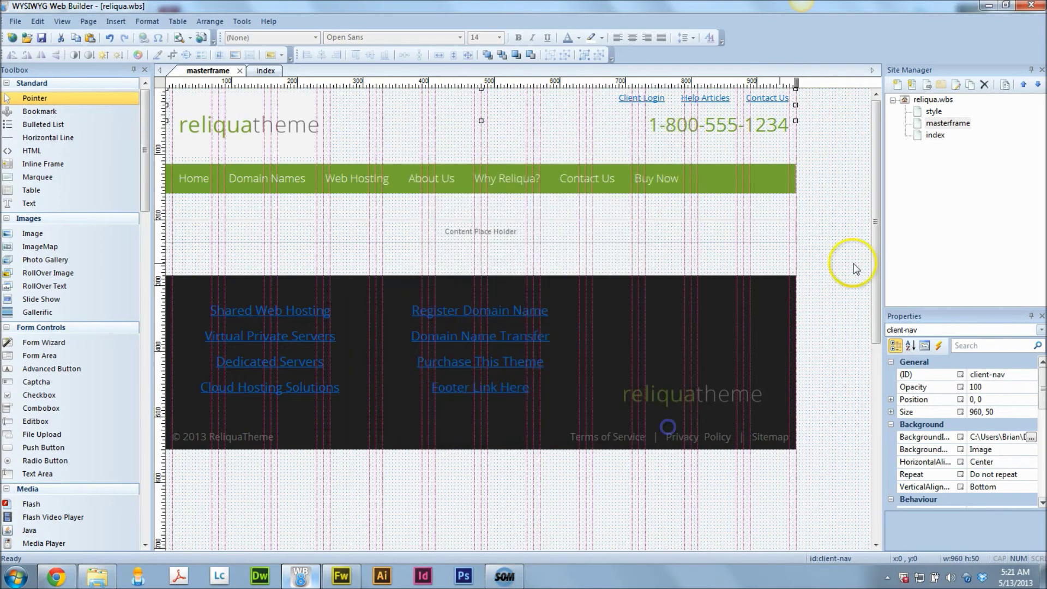
right_click(842, 269)
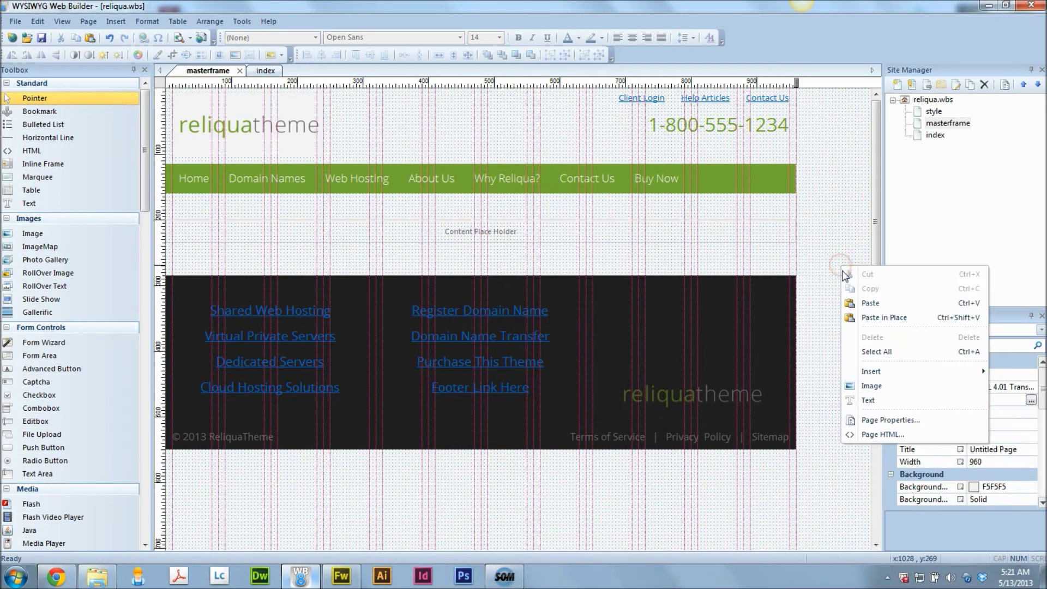
click(864, 421)
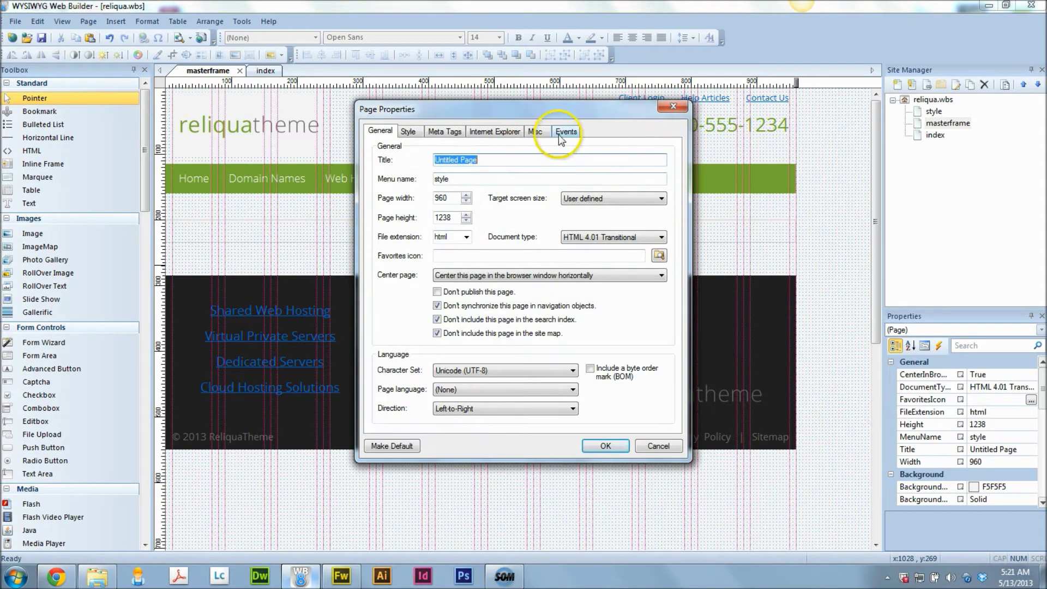
Step: Edit the page's onload event, keeping onload trigger, Animate action and client-nav target
click(562, 132)
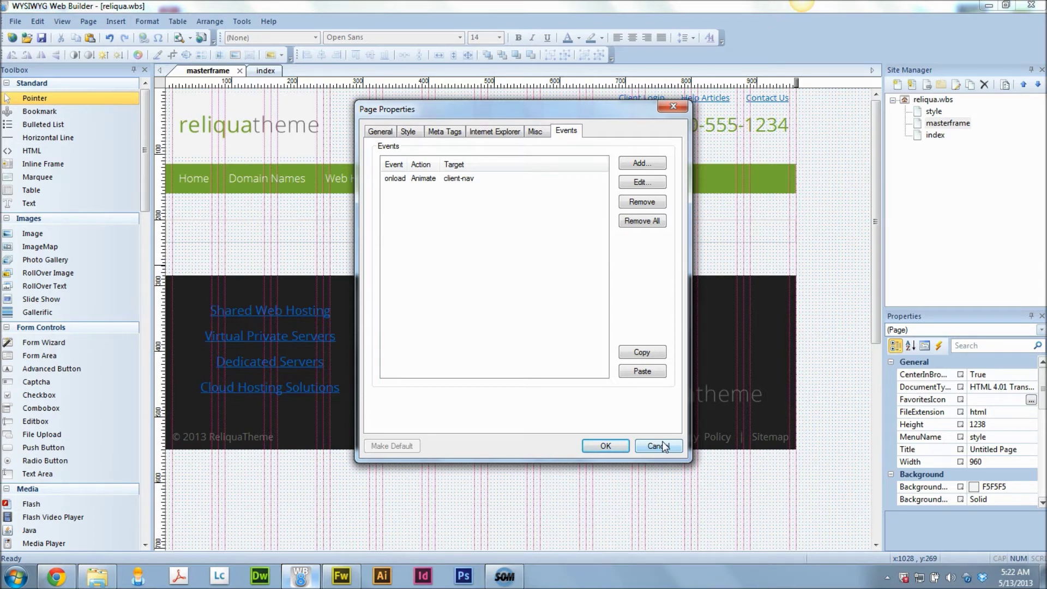
double_click(451, 180)
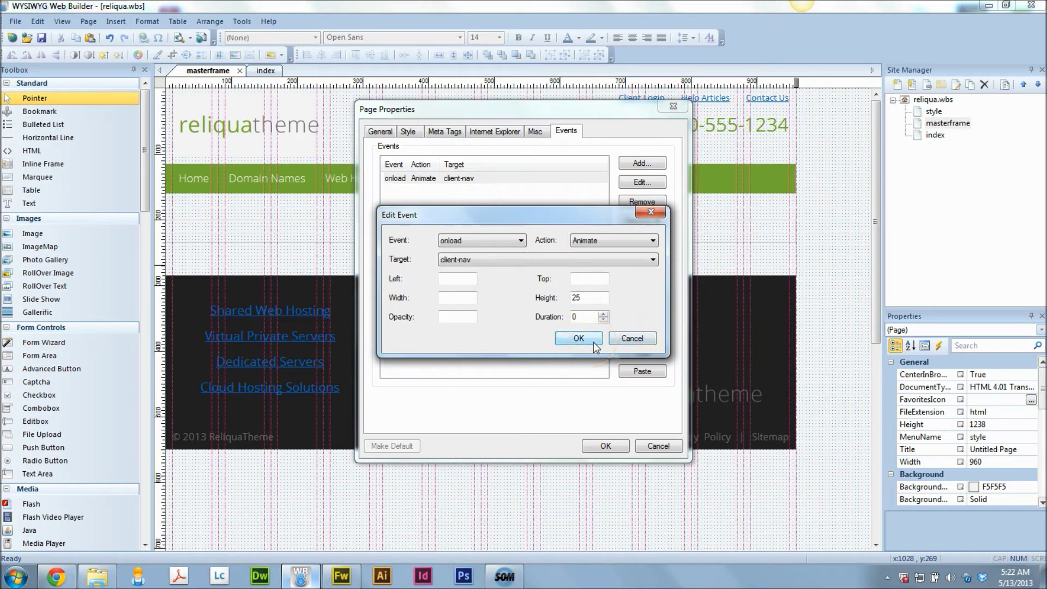
click(474, 243)
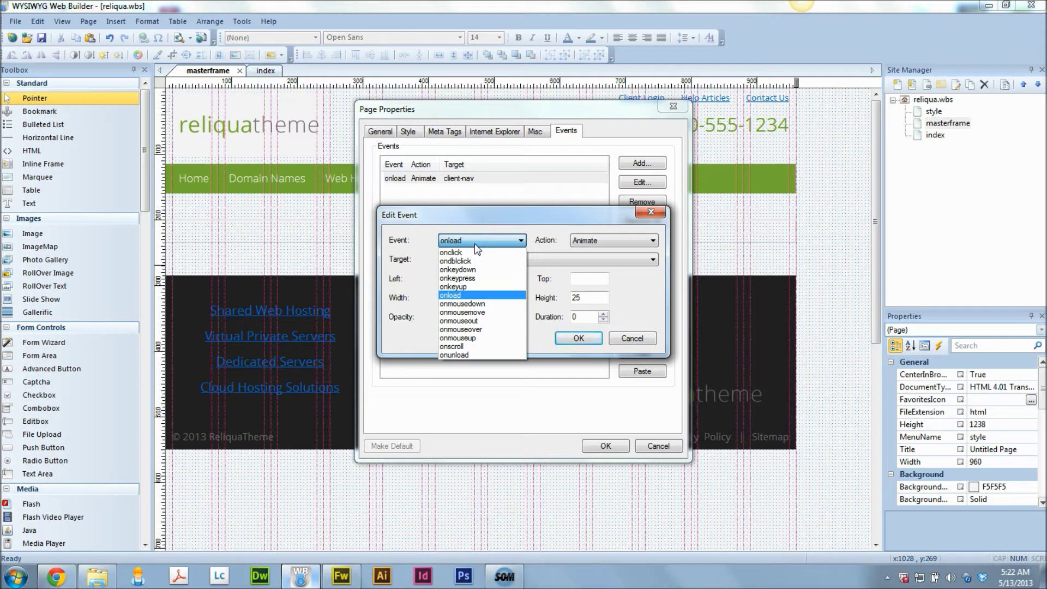
click(475, 243)
click(615, 243)
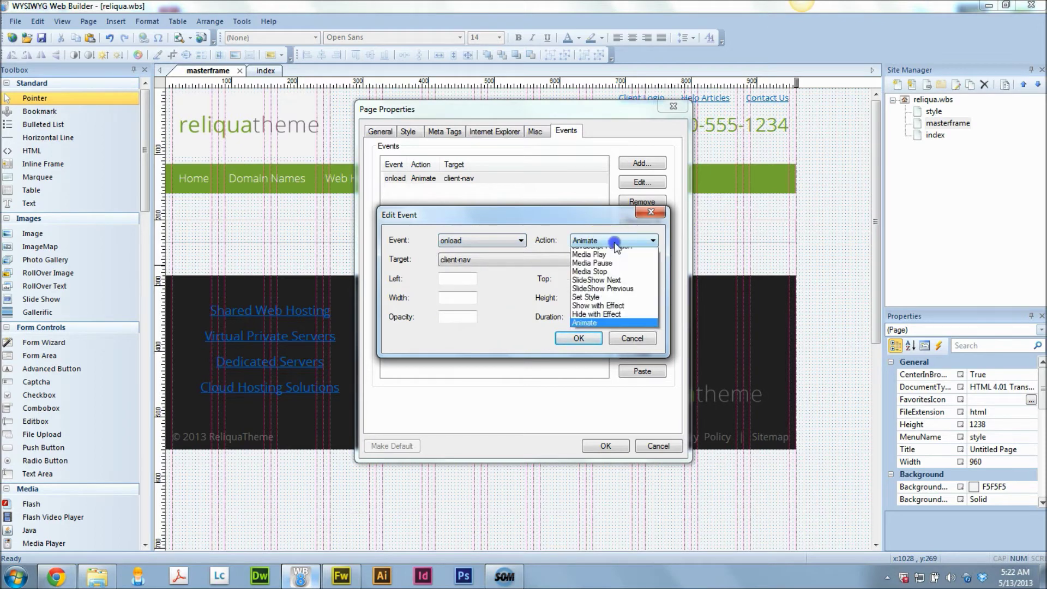
click(615, 243)
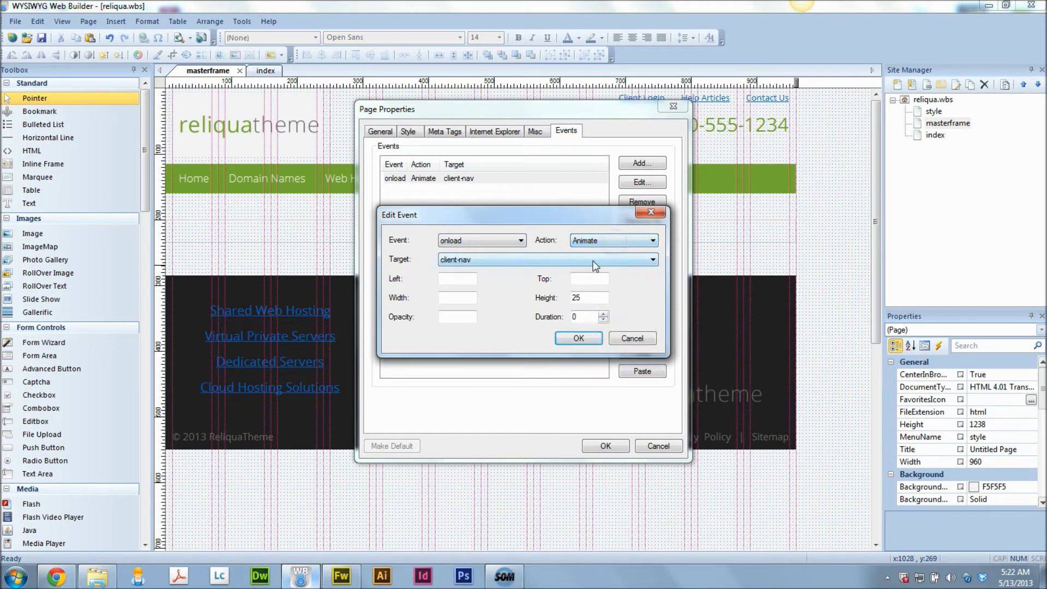
click(595, 260)
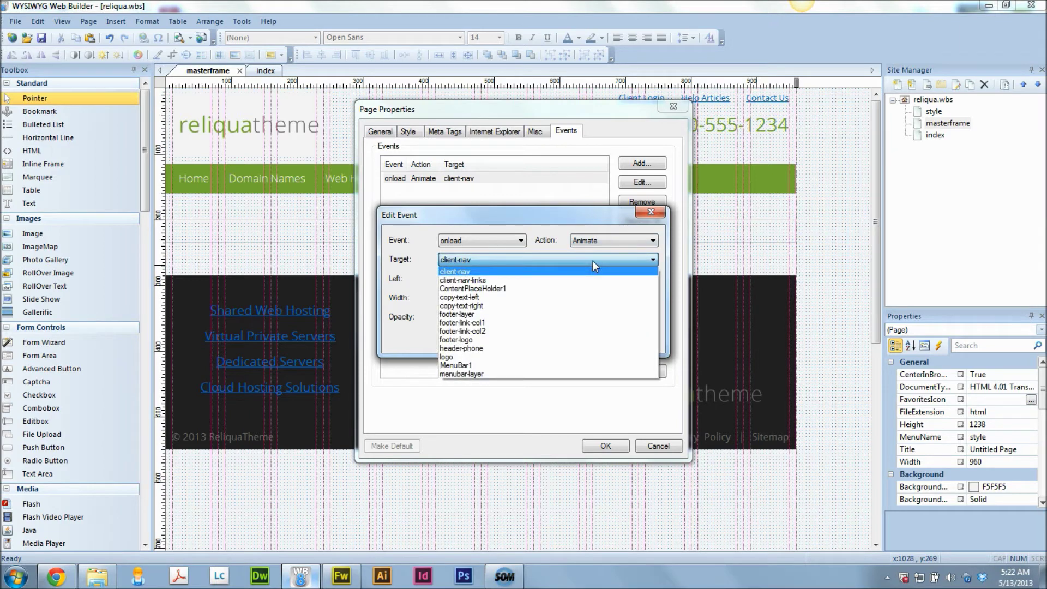
click(593, 261)
Step: Keep height 25 and duration 0 for the animation, then close Page Properties
click(585, 280)
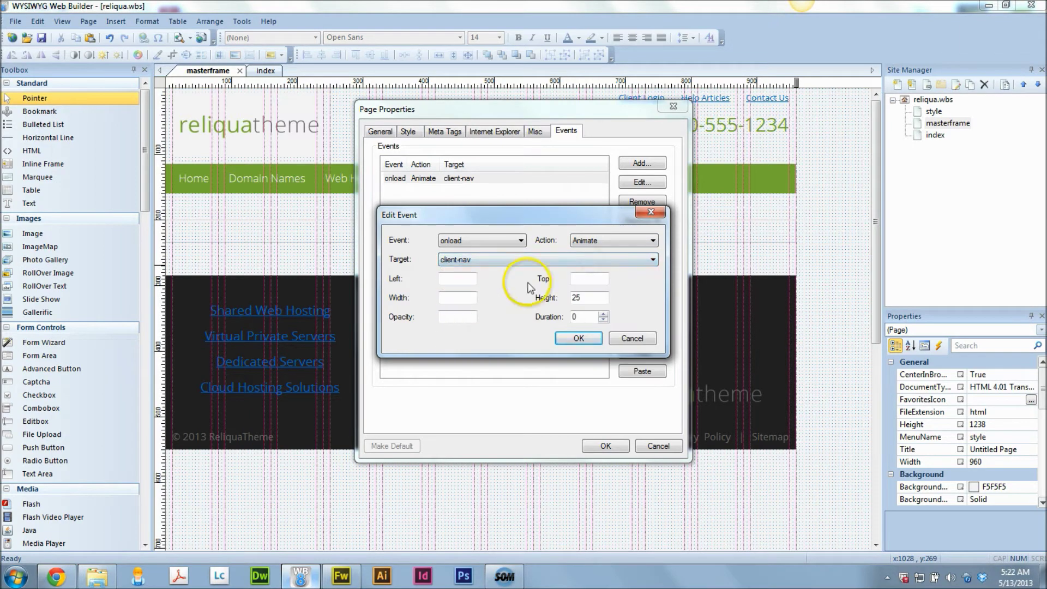
click(592, 297)
click(582, 322)
click(592, 345)
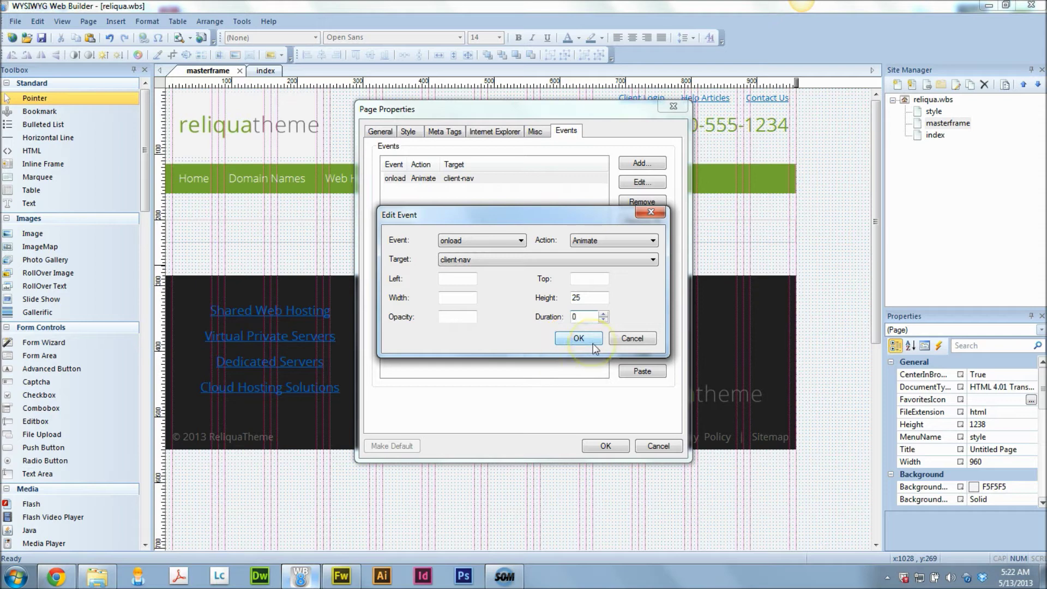
click(605, 445)
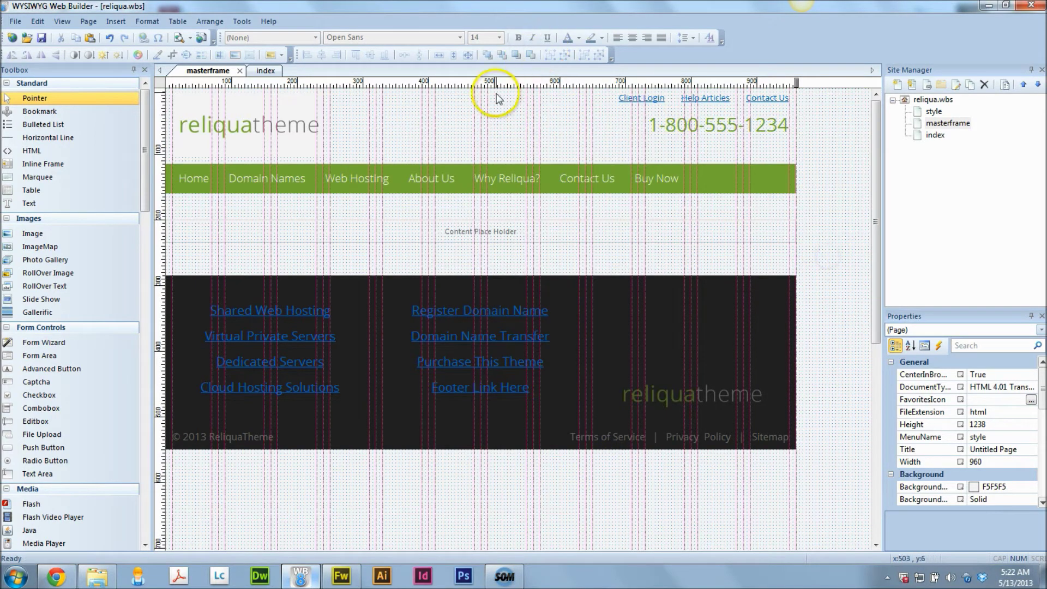
Step: Make client-nav's onmouseover event animate its height to 50 over 250 ms
double_click(503, 93)
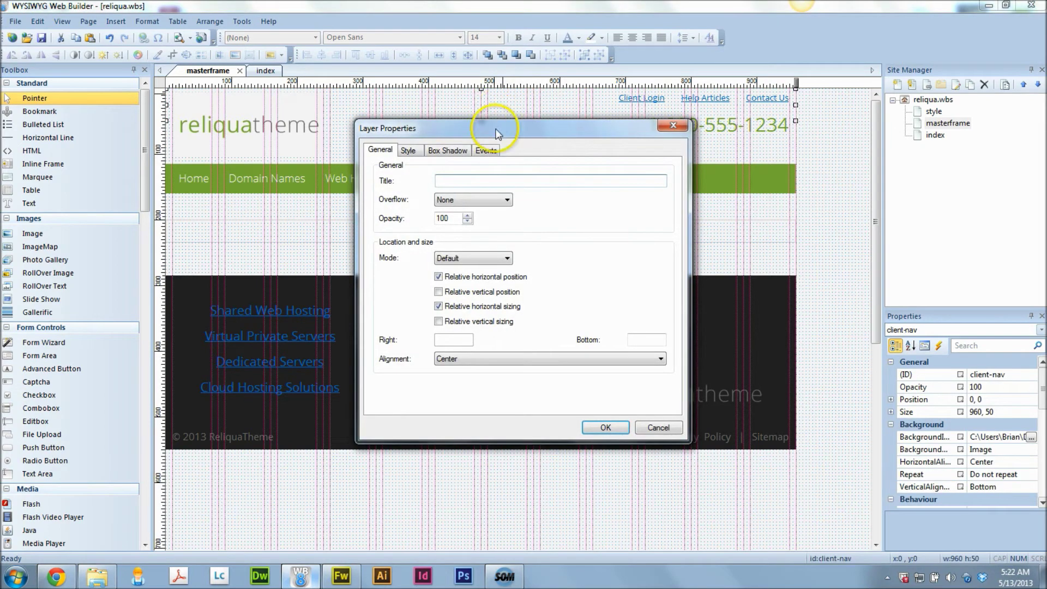
click(491, 150)
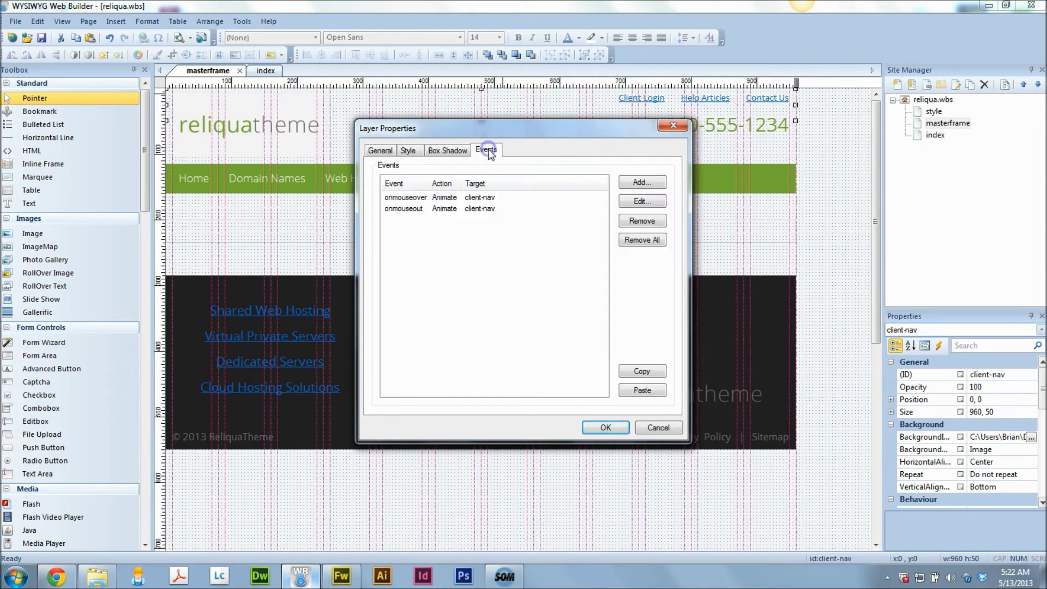
click(404, 198)
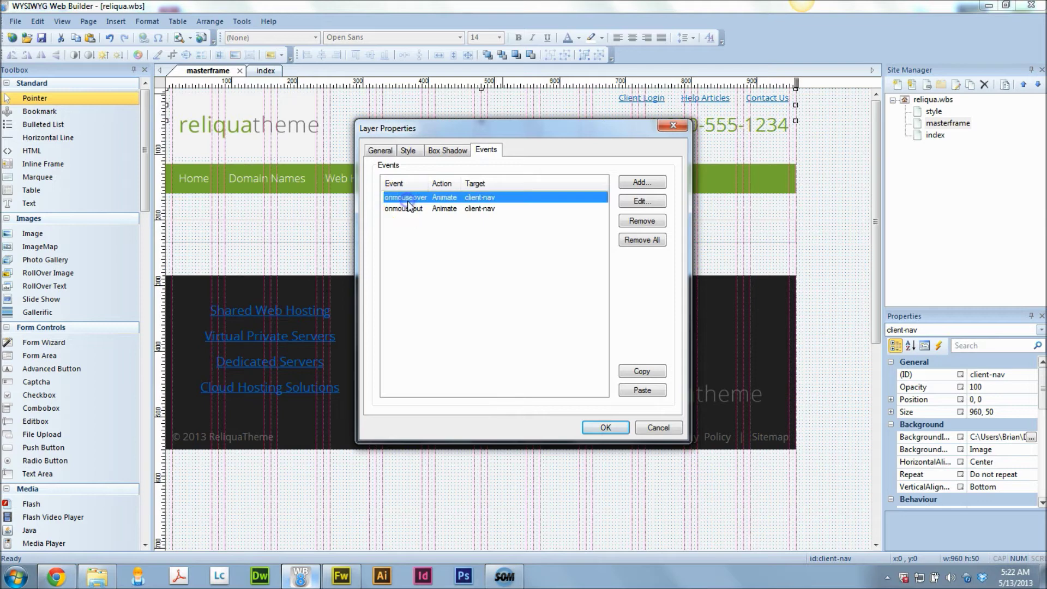
double_click(488, 195)
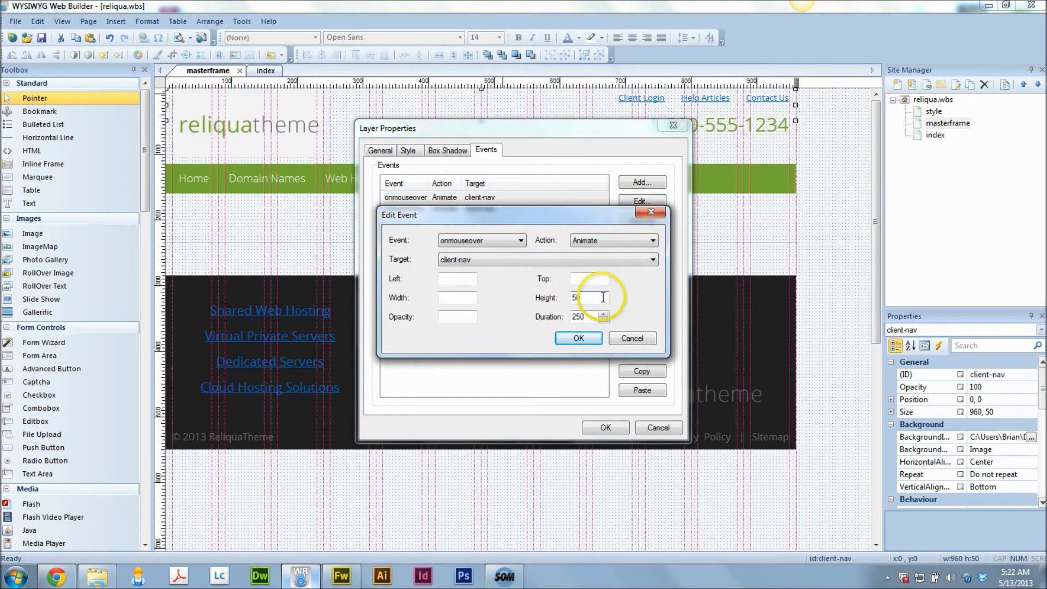
drag(603, 297, 473, 295)
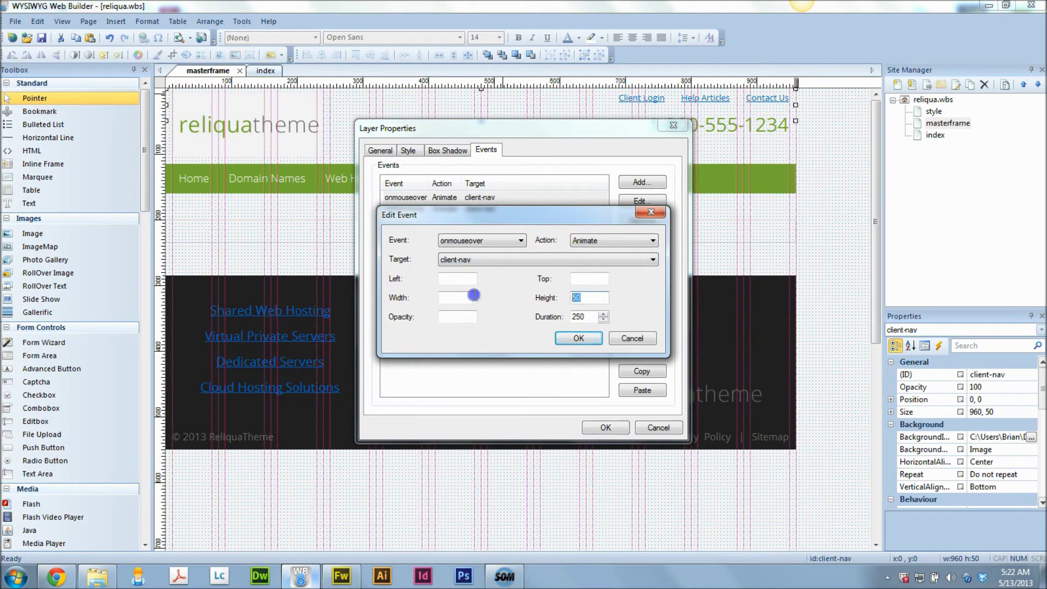
click(600, 298)
click(578, 338)
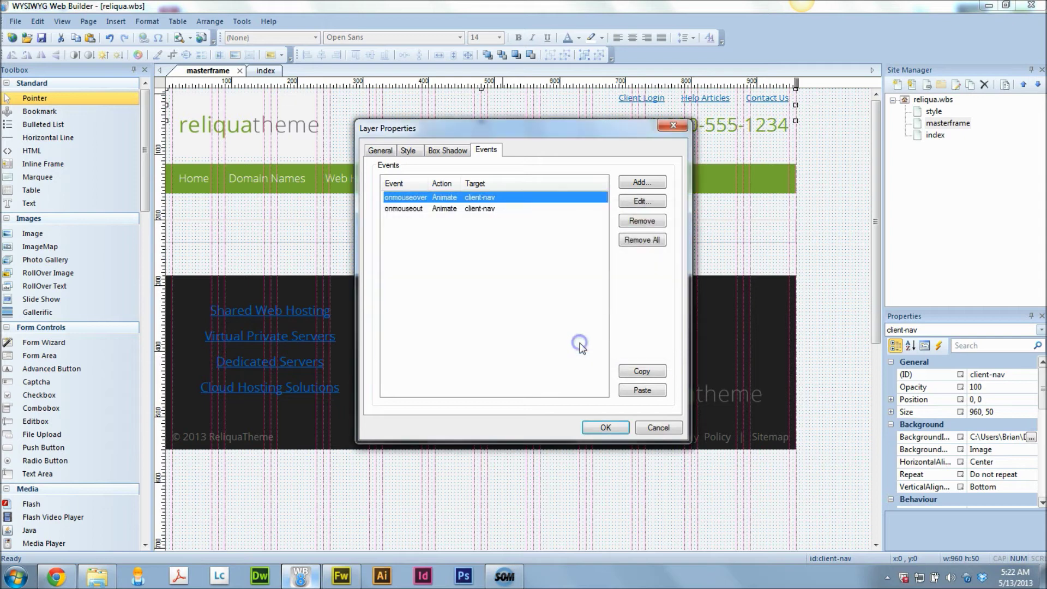
Step: Make onmouseout animate client-nav back to height 25 over 750 ms, apply, and preview
double_click(450, 213)
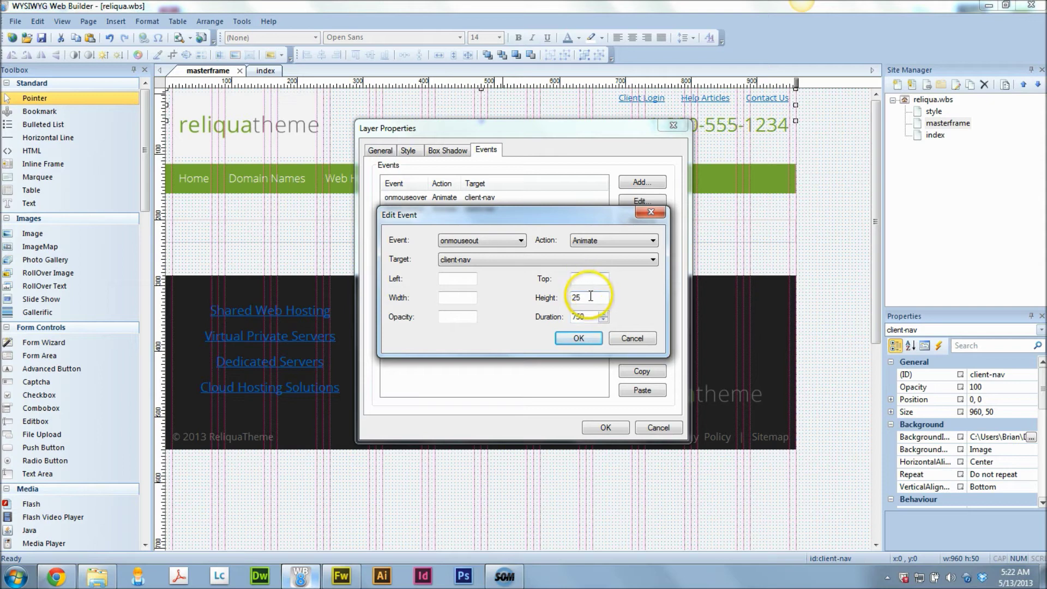
drag(591, 297, 550, 304)
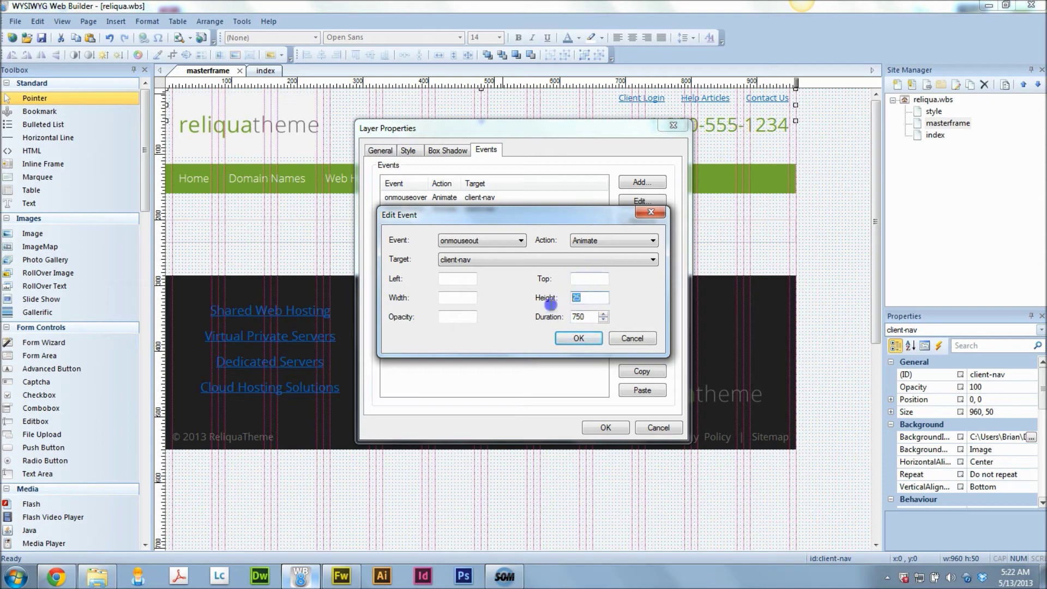
click(590, 314)
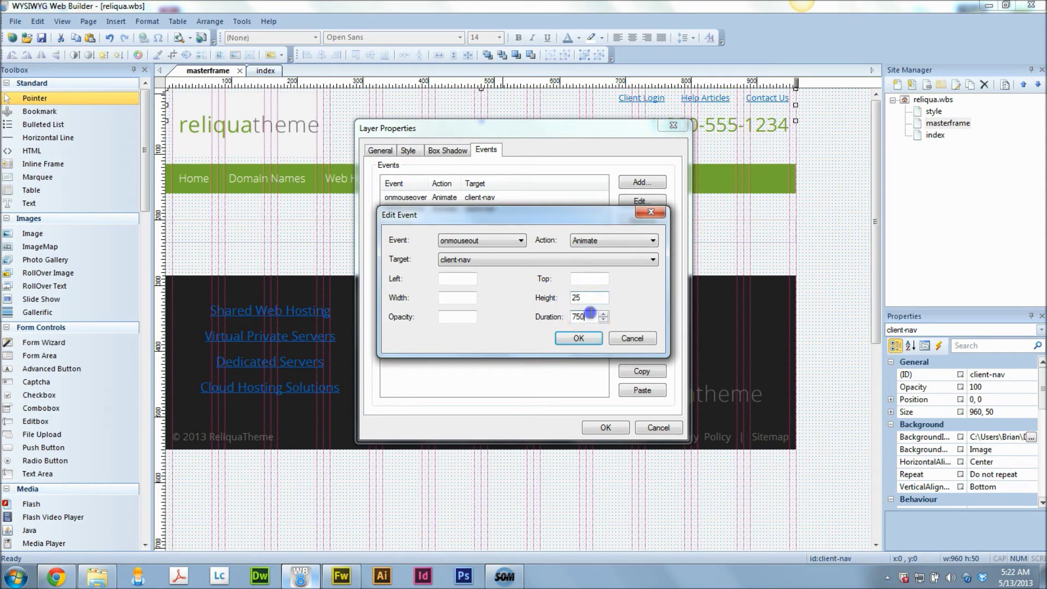
click(590, 339)
click(597, 426)
key(F5)
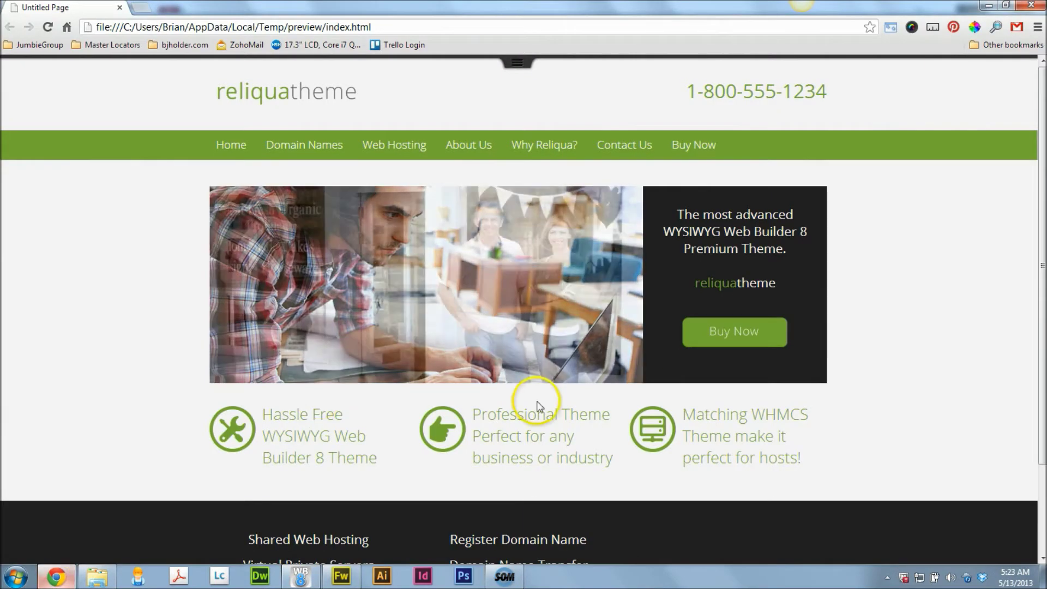
Step: In Chrome, test that the Client Login, Help Articles and Contact Us bar slides down, then return to the builder
click(512, 66)
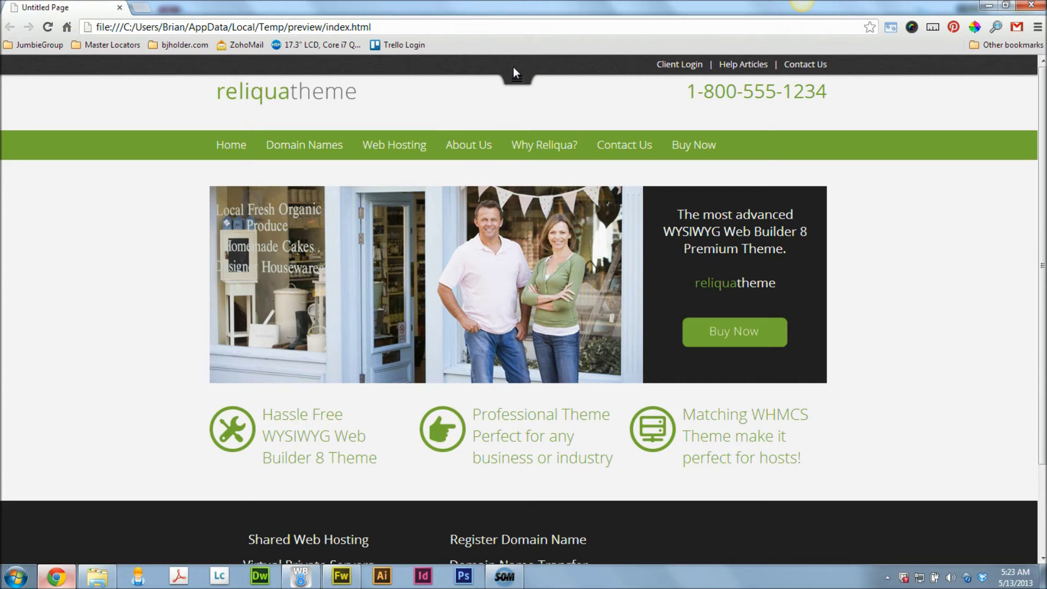
click(573, 117)
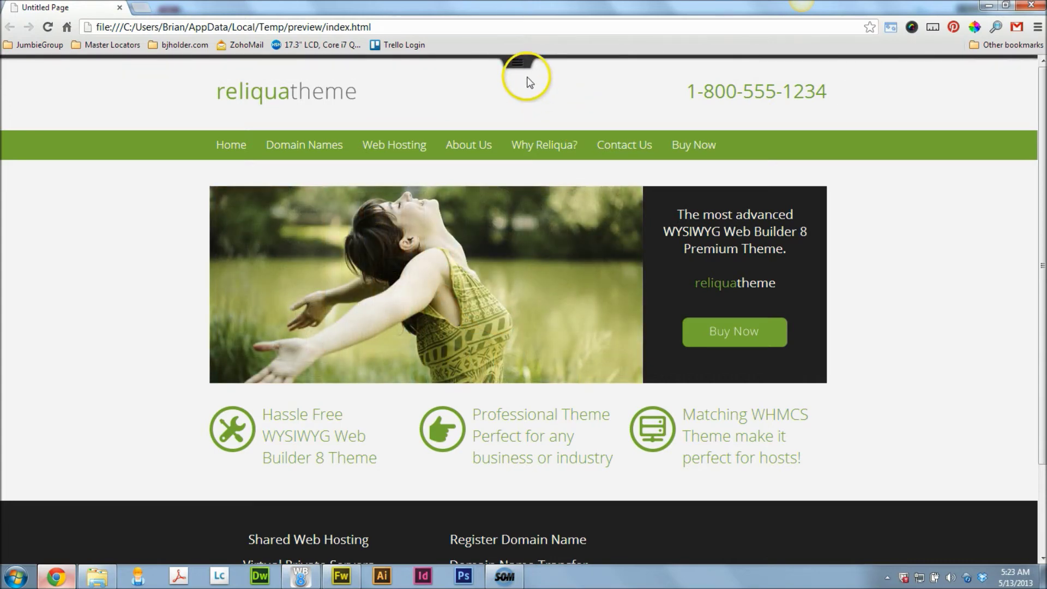
click(520, 65)
click(520, 64)
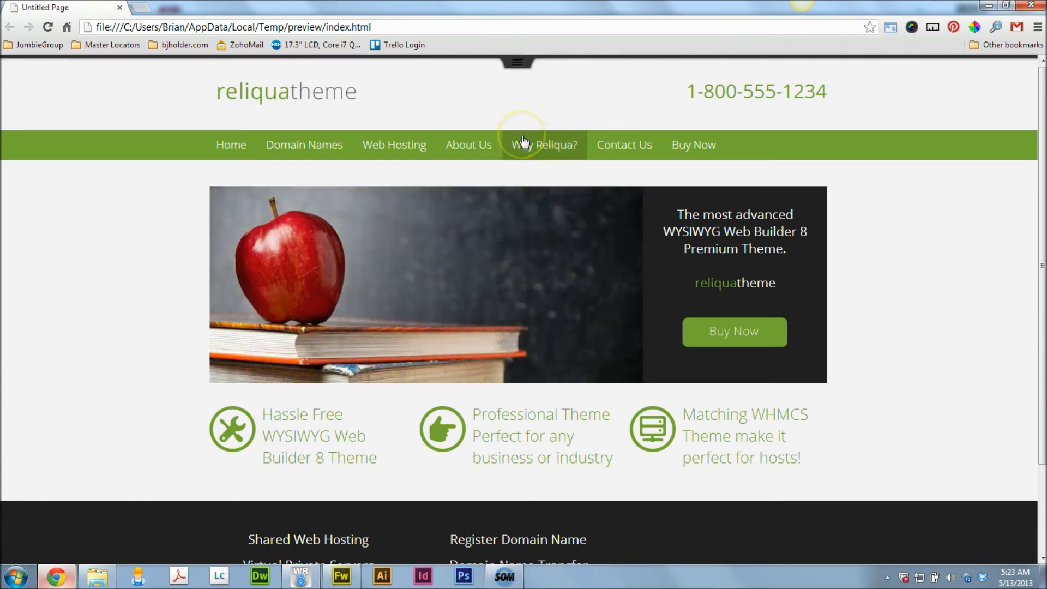
scroll(507, 174, down, 1)
scroll(920, 213, up, 1)
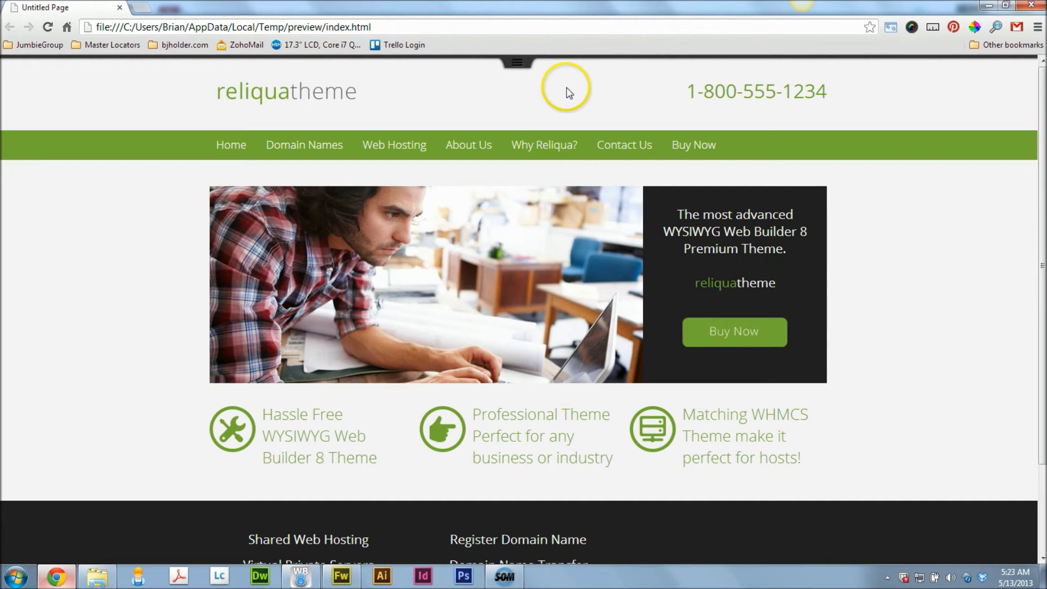
click(522, 64)
click(525, 104)
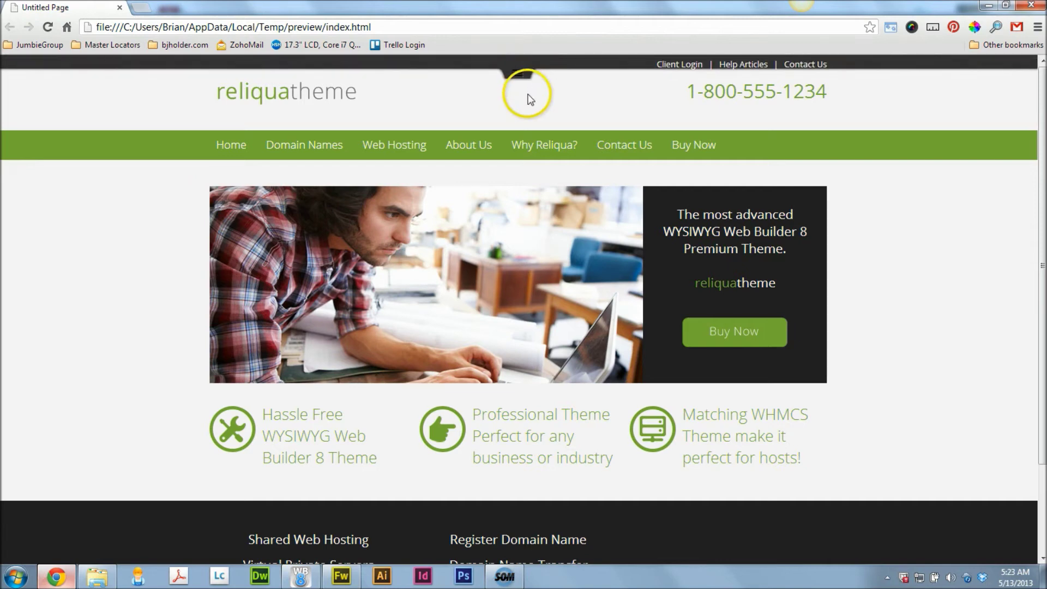
click(60, 575)
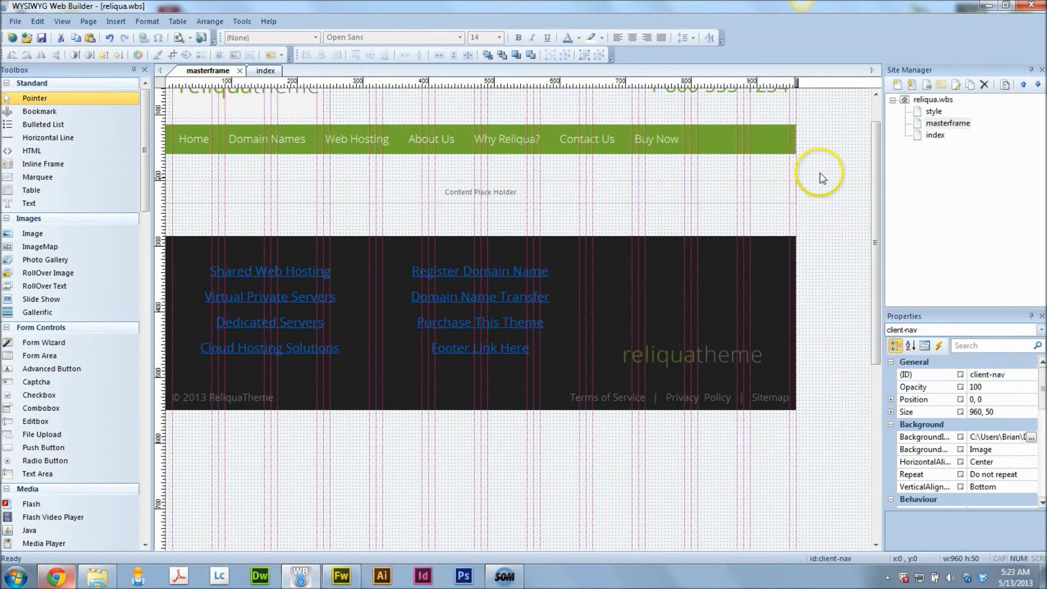
Step: Scroll the masterframe canvas to the top, deselect client-nav, and switch to the index page
drag(873, 211, 874, 173)
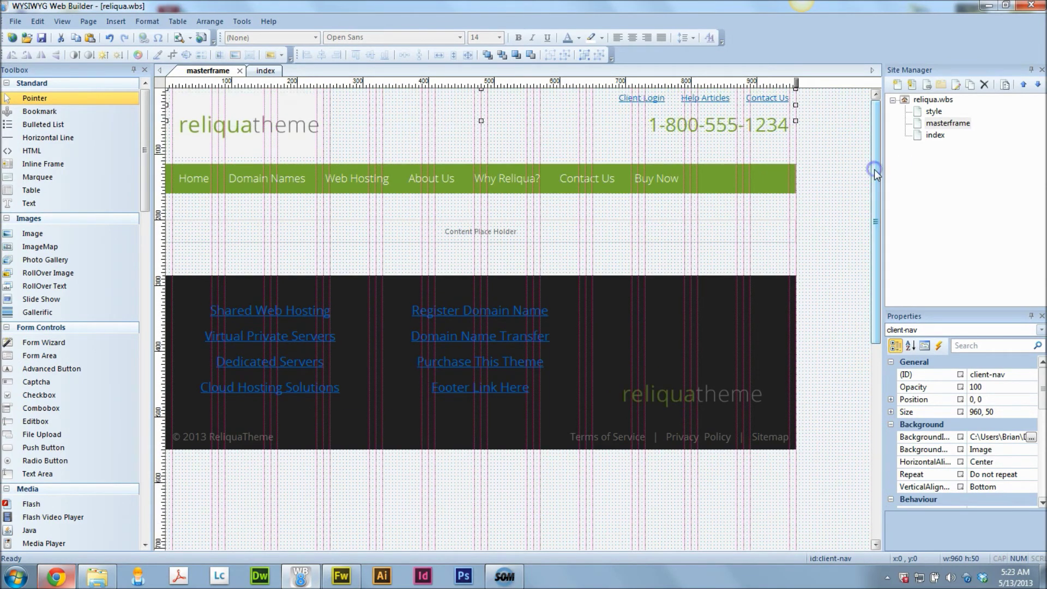
click(857, 182)
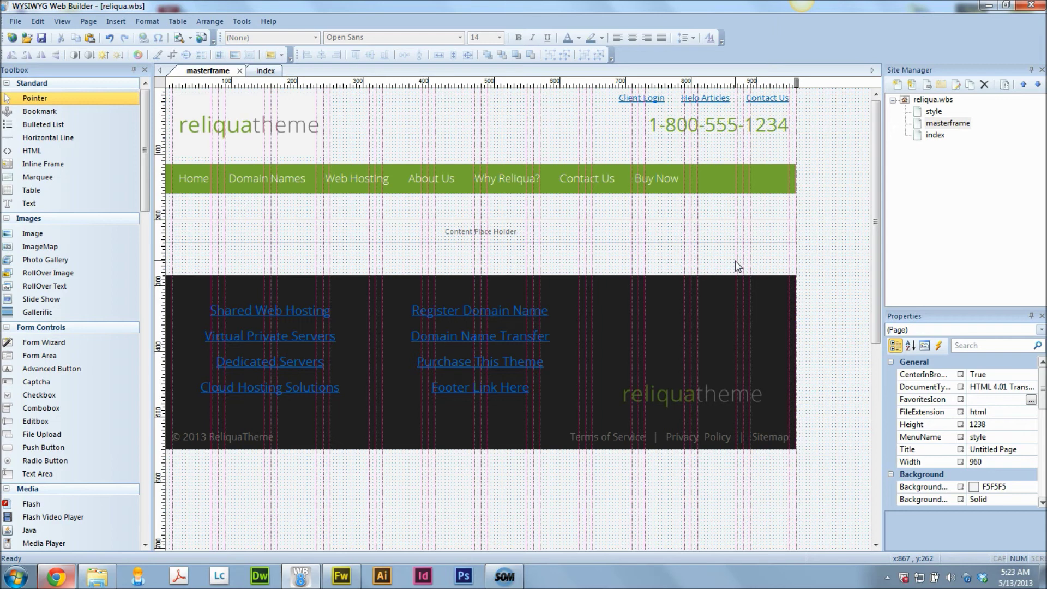
click(627, 184)
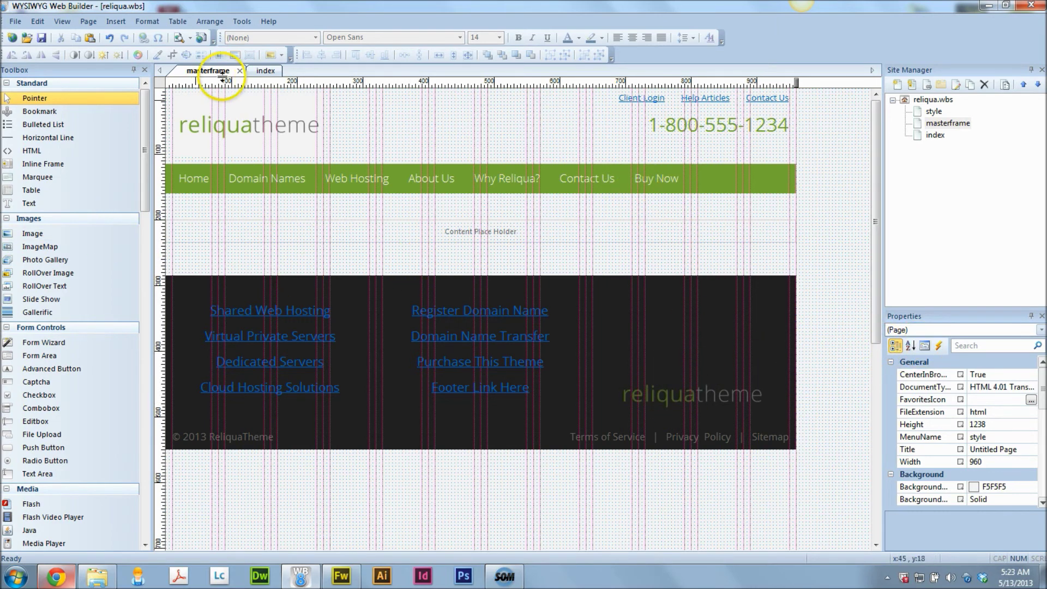
click(268, 72)
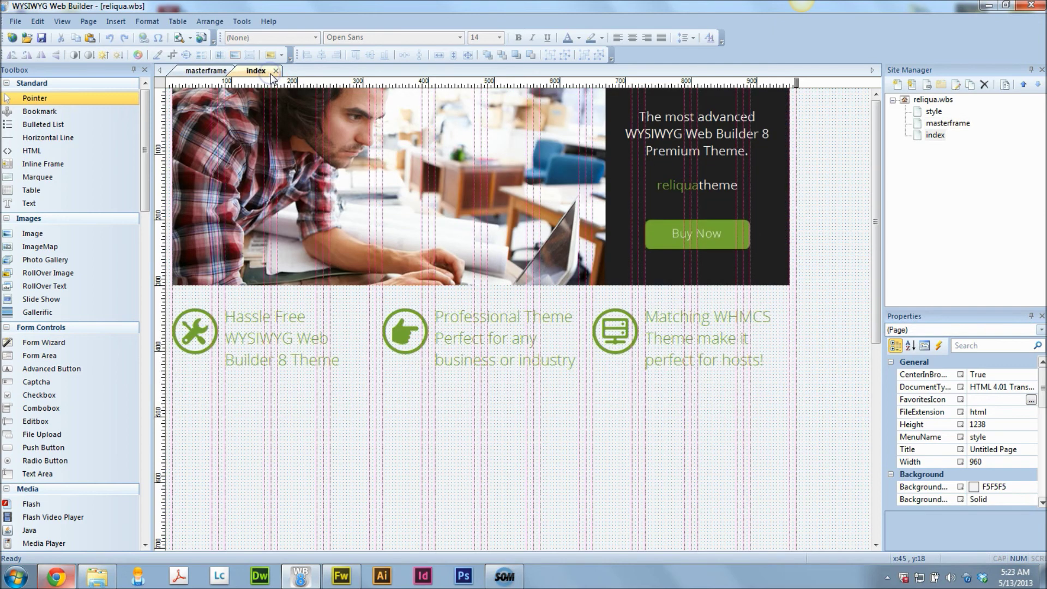